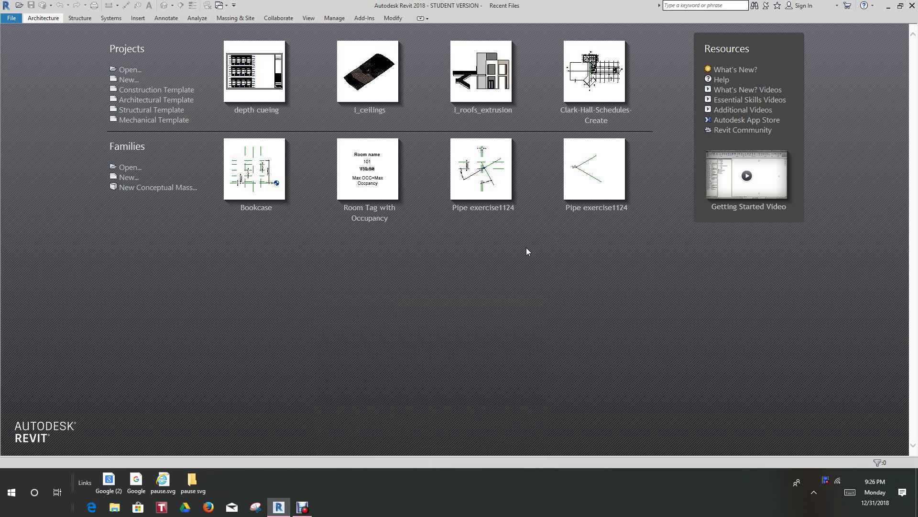
# Create a new project from the Architectural Template and open its Site floor plan
pyautogui.click(148, 102)
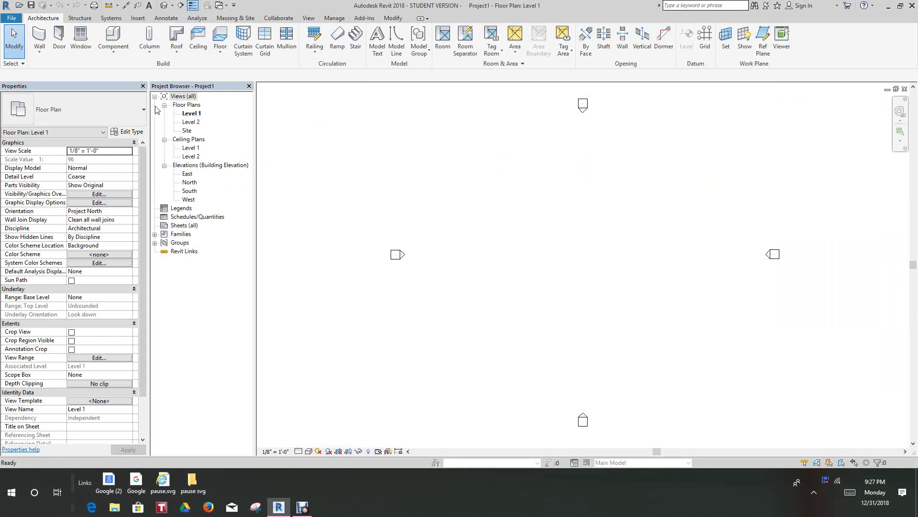
pyautogui.scroll(-2, 492, 262)
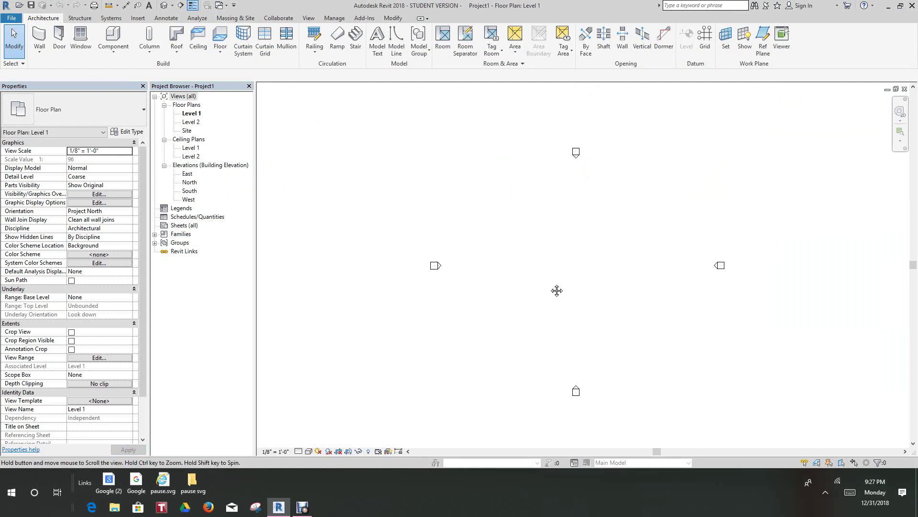
pyautogui.moveTo(555, 289); pyautogui.dragTo(511, 282, button='middle')
pyautogui.scroll(2, 492, 209)
pyautogui.scroll(-2, 510, 283)
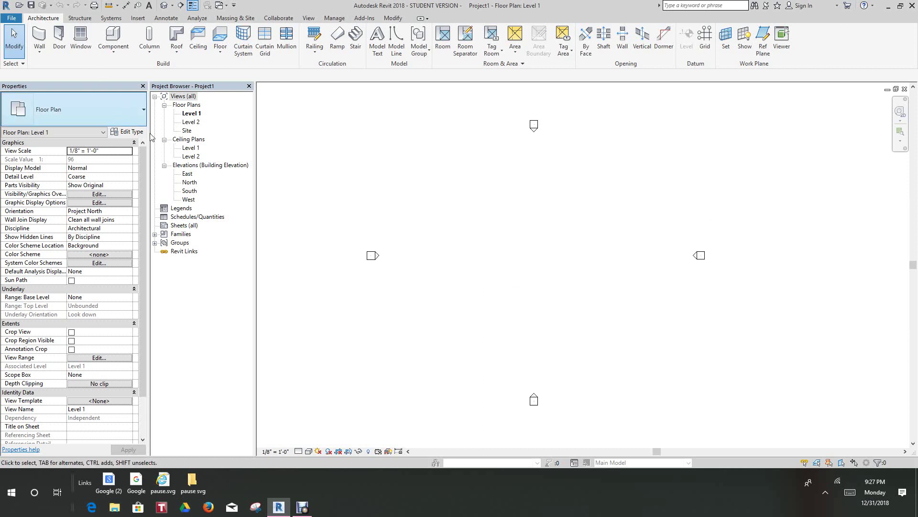
pyautogui.click(187, 131)
pyautogui.doubleClick(187, 131)
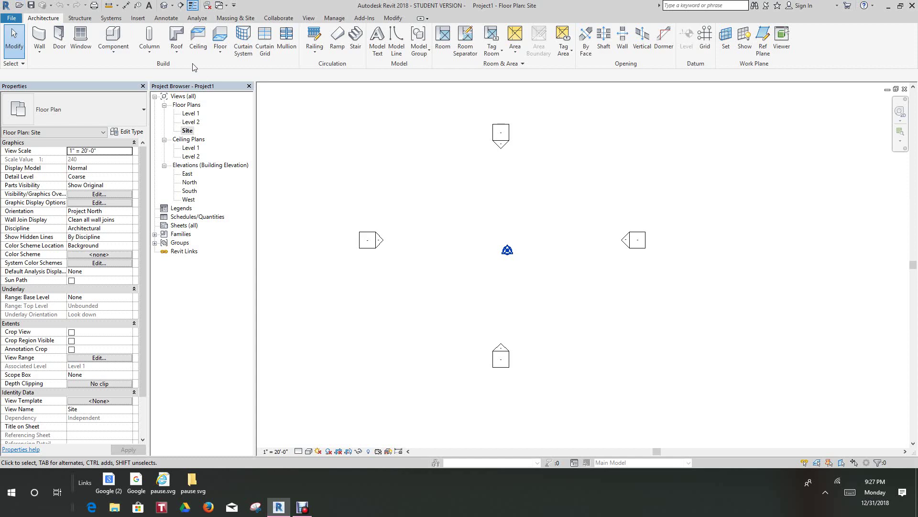
# Link the CAD file Site-DWG.dwg from the C: drive folder Revit 2016 Architecture Review for Certification Practice Files
pyautogui.click(138, 18)
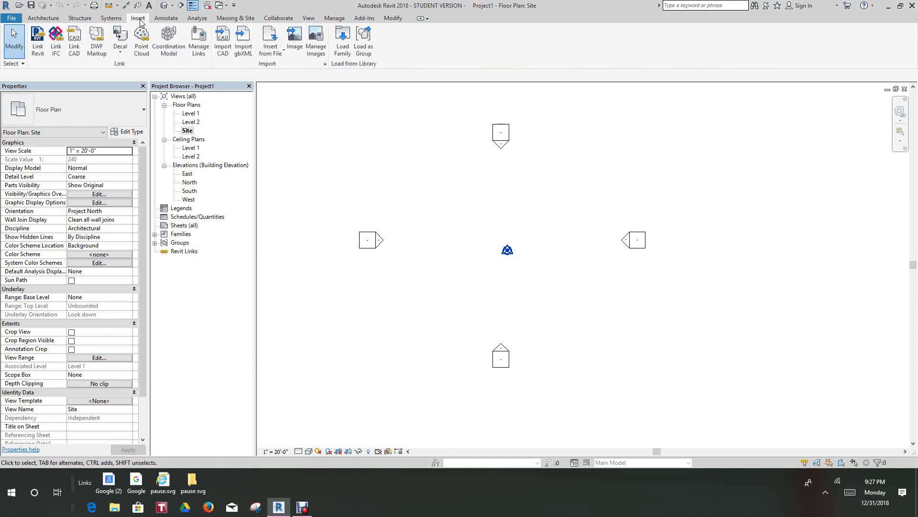
pyautogui.click(74, 43)
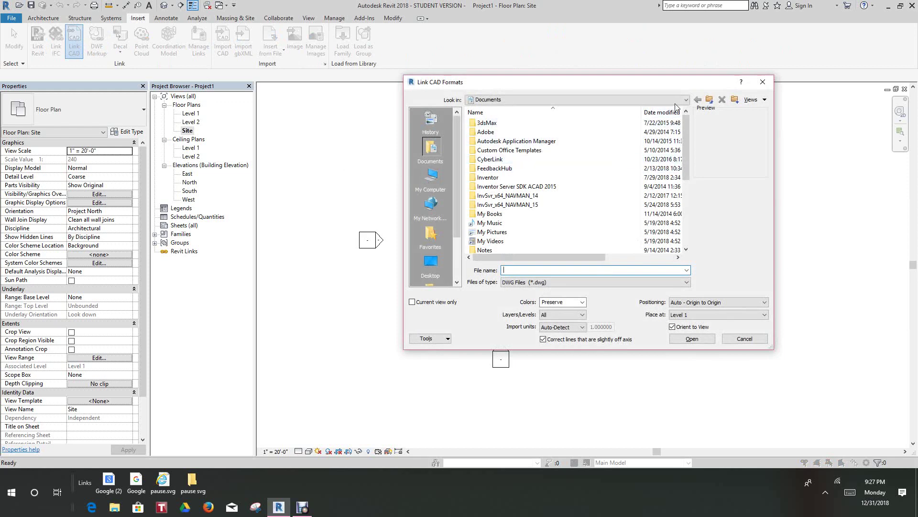
pyautogui.click(685, 99)
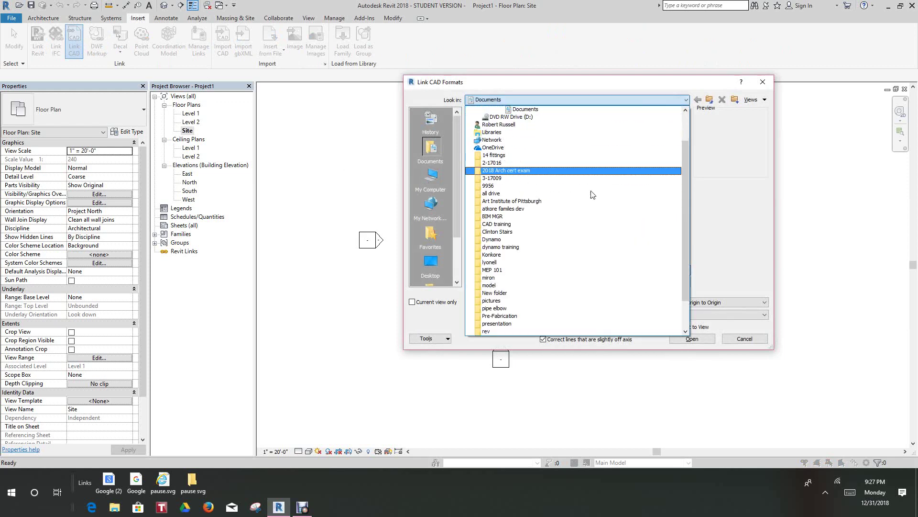
pyautogui.scroll(5, 593, 201)
pyautogui.click(629, 177)
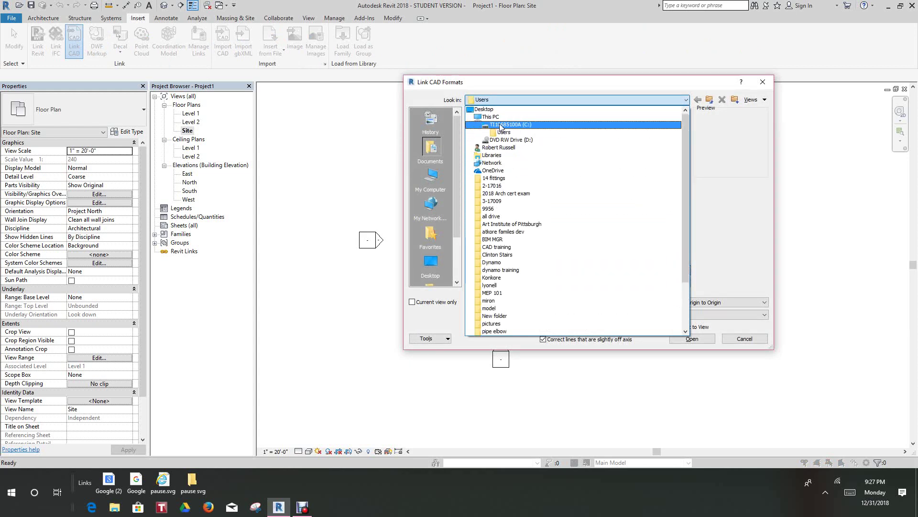
pyautogui.click(501, 125)
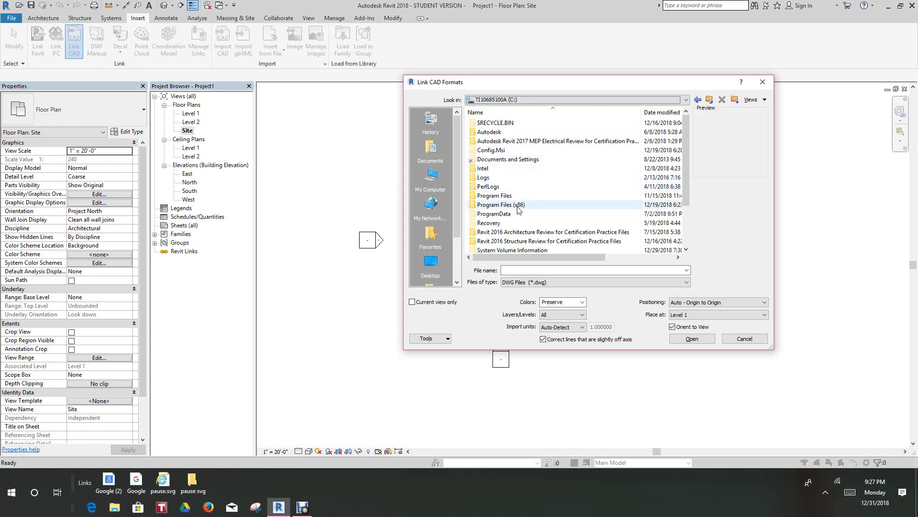
pyautogui.doubleClick(548, 234)
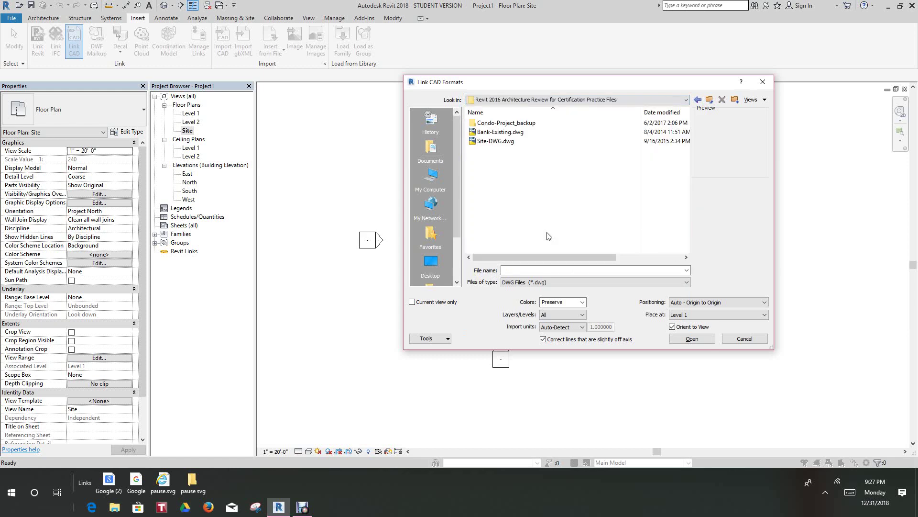
pyautogui.click(496, 141)
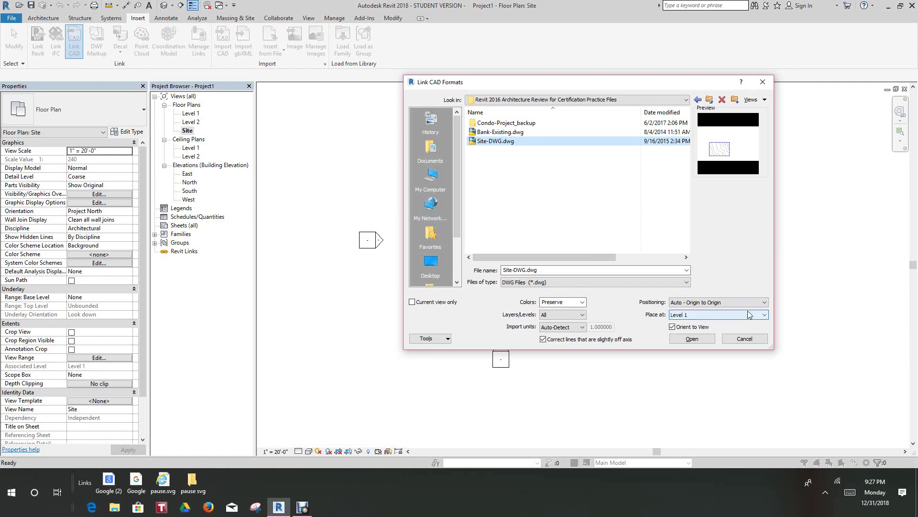
pyautogui.click(693, 339)
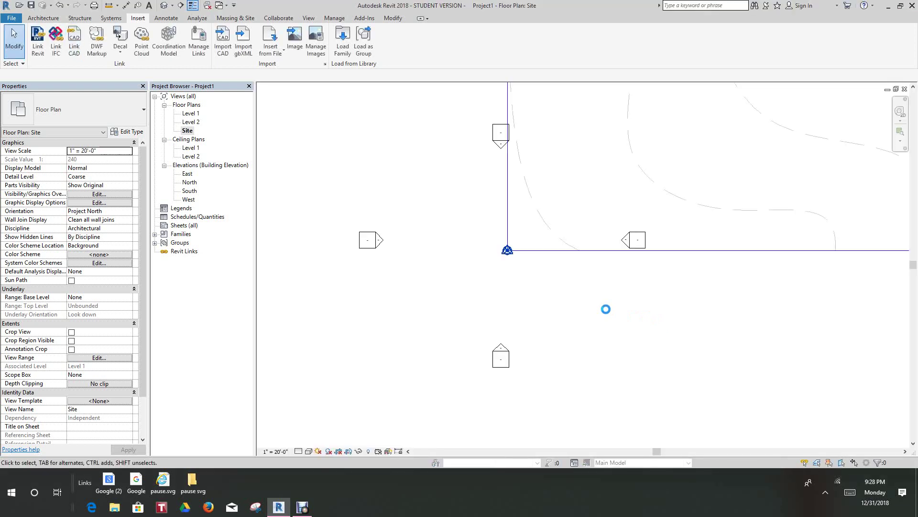
# Select the project base point at the linked site's corner and set N/S to 63' and E/W to 75'
pyautogui.press('z')
pyautogui.press('f')
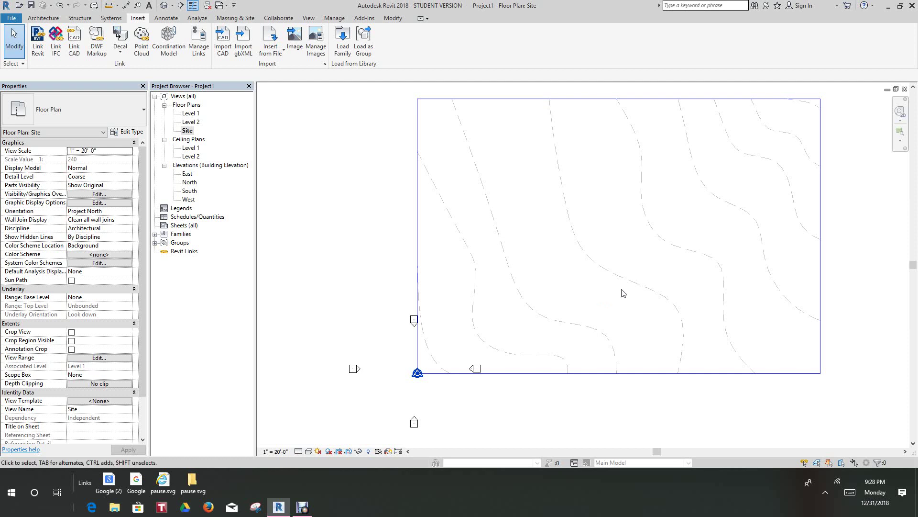
pyautogui.scroll(1, 445, 400)
pyautogui.scroll(4, 445, 401)
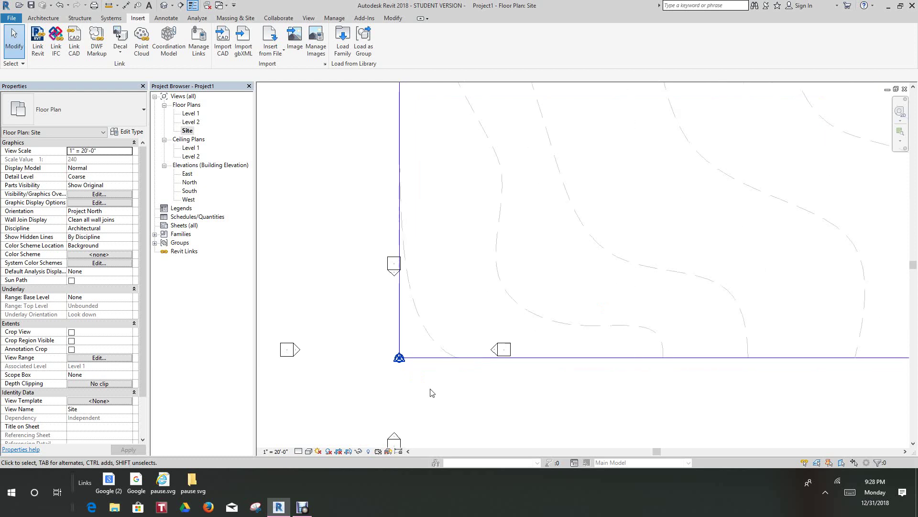
pyautogui.scroll(5, 394, 353)
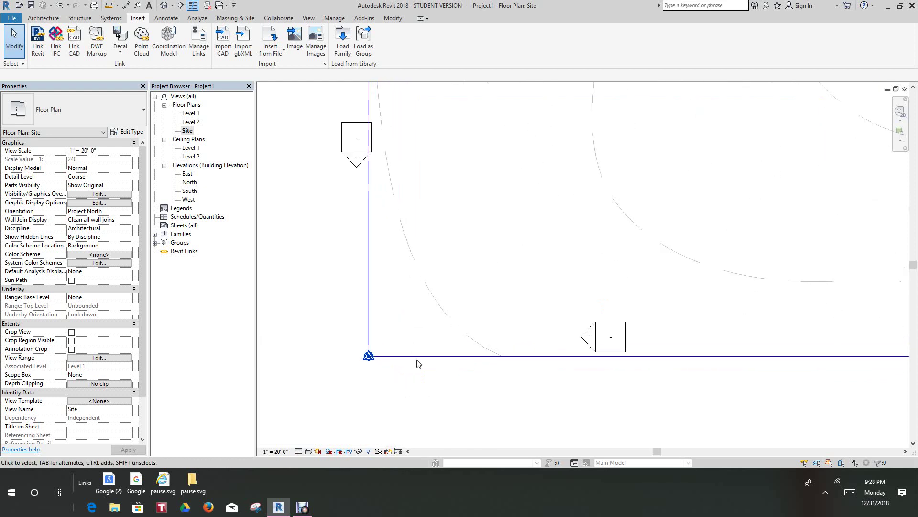
pyautogui.scroll(-1, 426, 356)
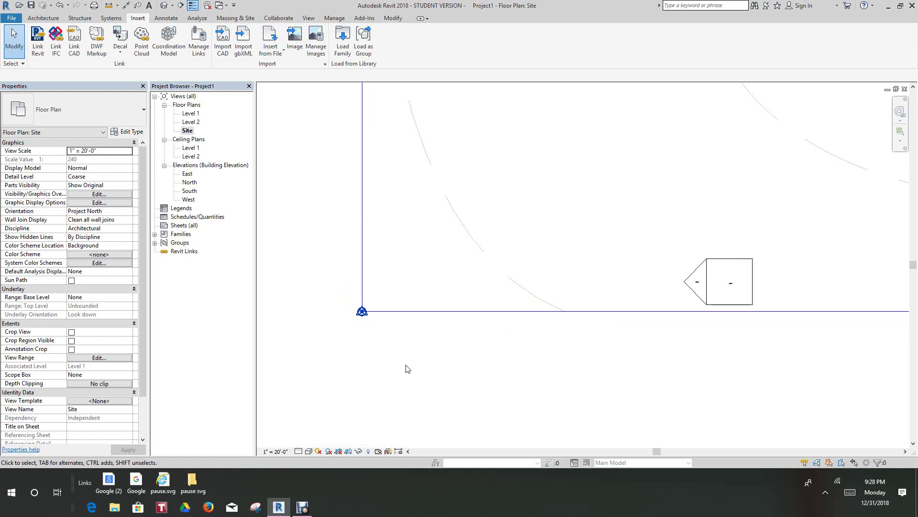
pyautogui.scroll(3, 365, 363)
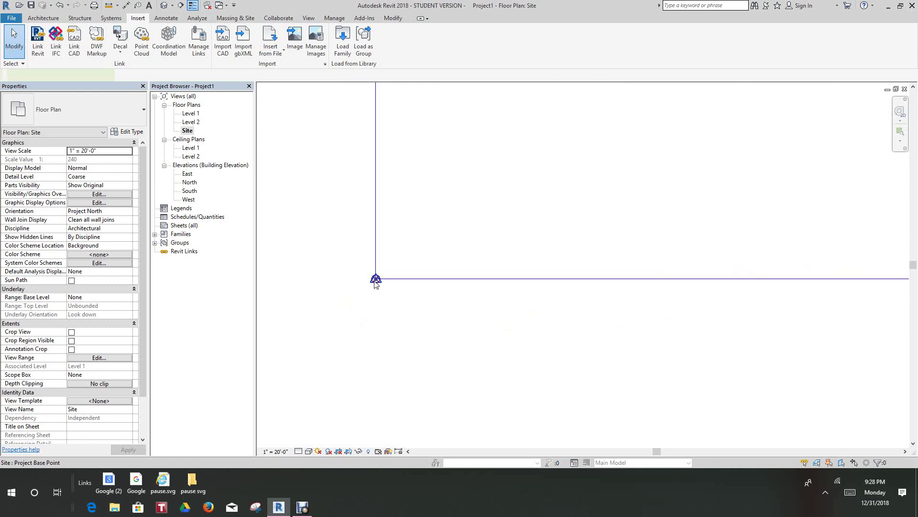
pyautogui.click(376, 279)
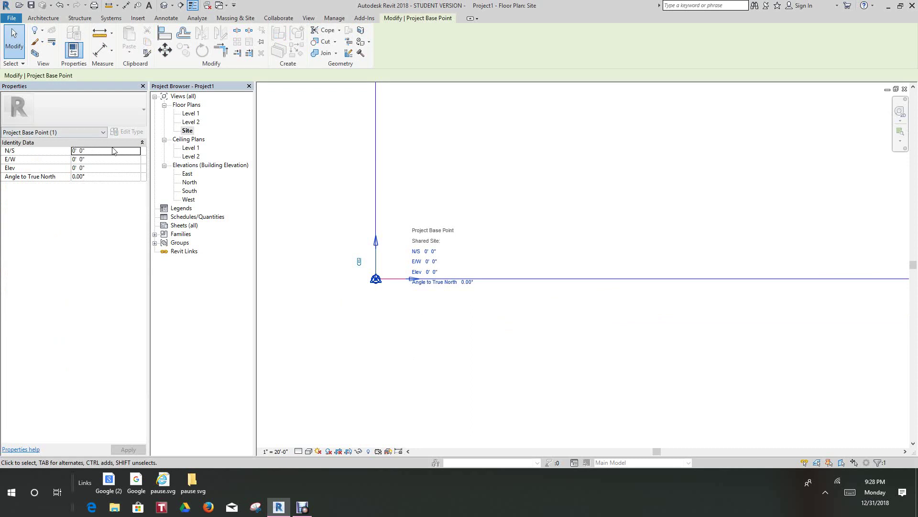
pyautogui.click(76, 151)
pyautogui.moveTo(76, 150); pyautogui.dragTo(67, 151)
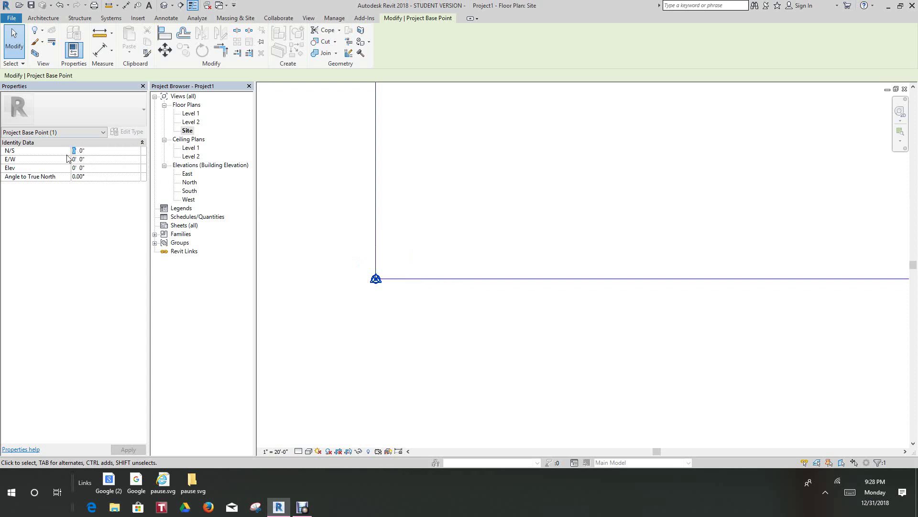
pyautogui.write('63')
pyautogui.moveTo(75, 160); pyautogui.dragTo(69, 157)
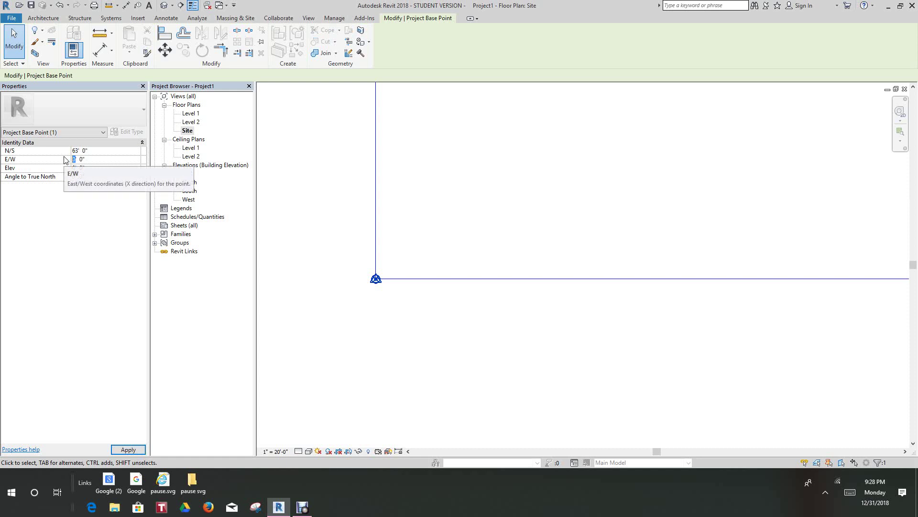
pyautogui.write('75')
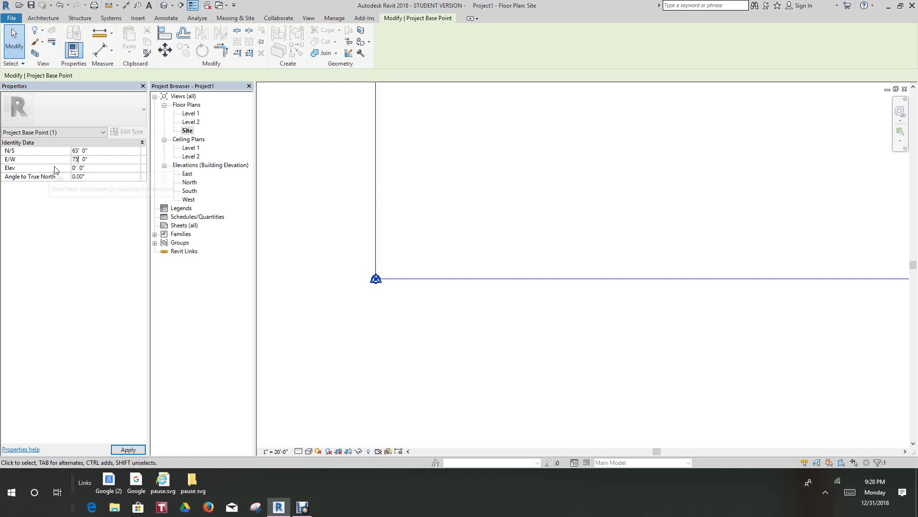
# Set the project base point's elevation to 1856' and Angle to True North to 20°, and apply the changes
pyautogui.click(75, 169)
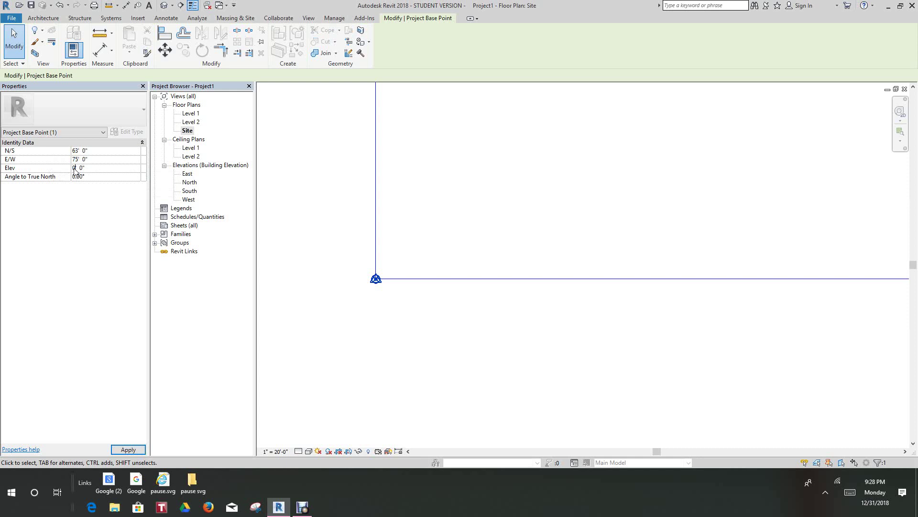
pyautogui.moveTo(75, 170); pyautogui.dragTo(71, 169)
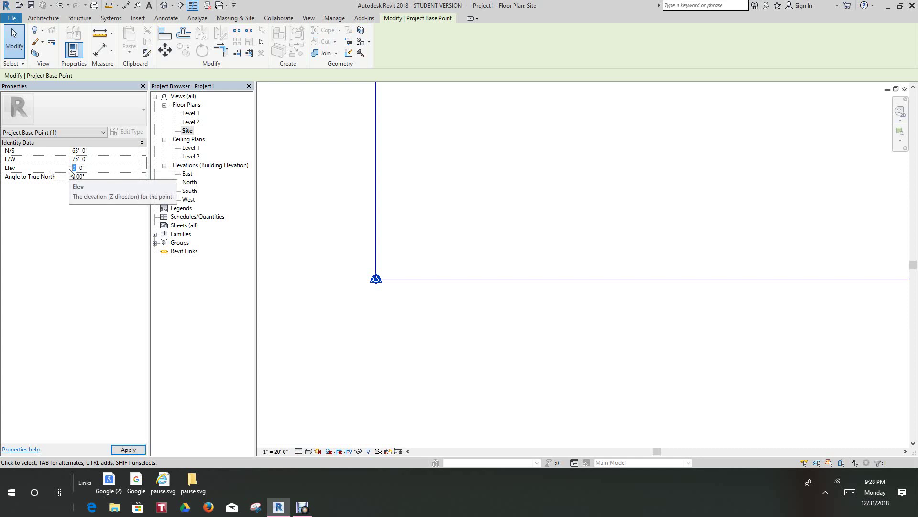
pyautogui.write('1856')
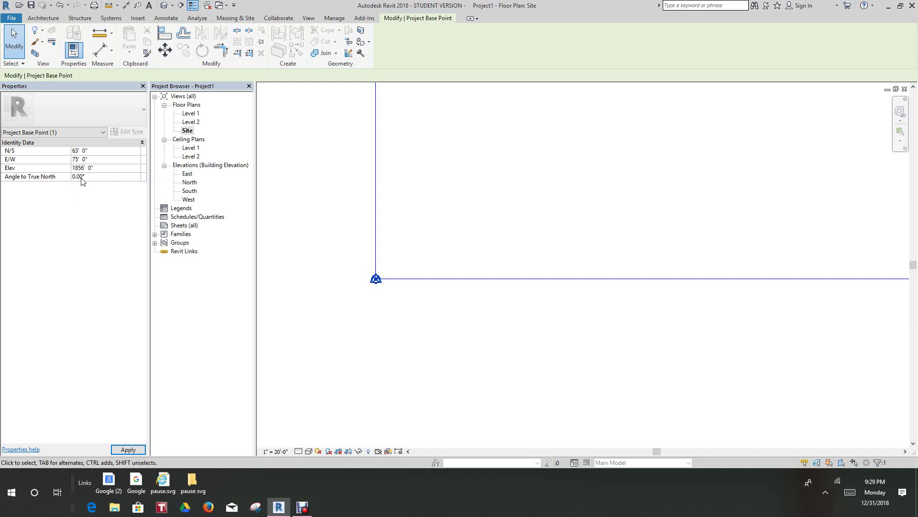
pyautogui.click(79, 178)
pyautogui.click(76, 176)
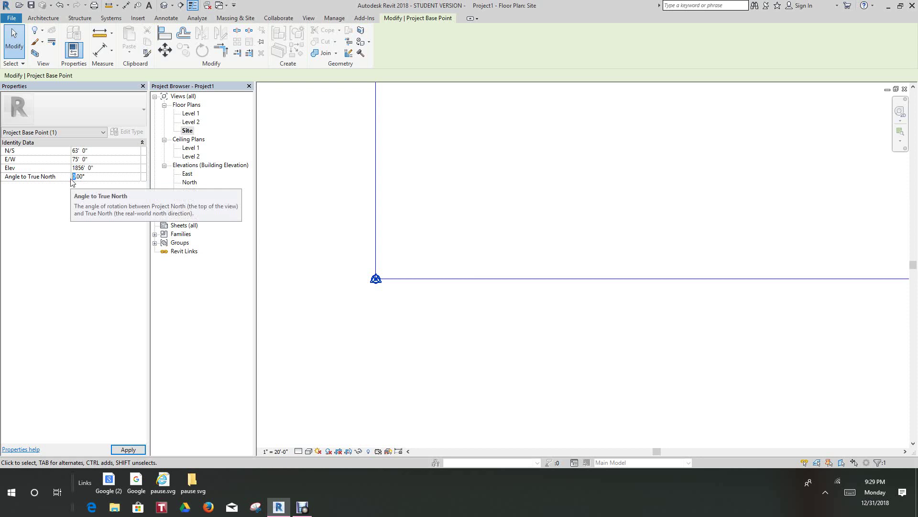
pyautogui.write('20')
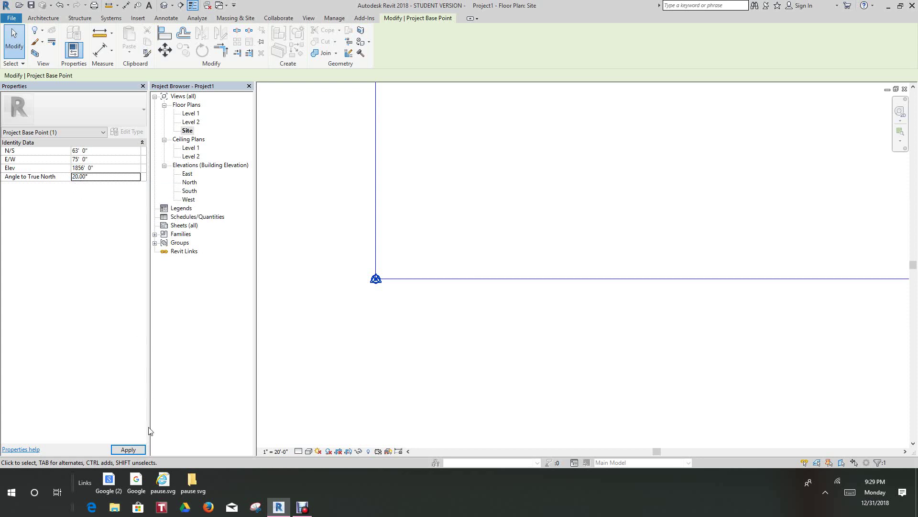
pyautogui.click(128, 450)
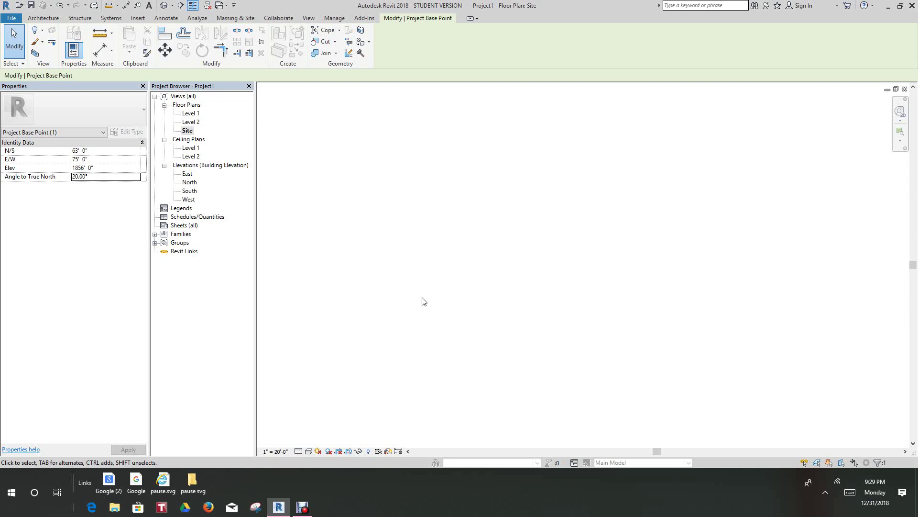
# Examine where the project base point and the survey point sit relative to the linked site drawing
pyautogui.scroll(2, 518, 383)
pyautogui.moveTo(517, 368); pyautogui.dragTo(540, 313, button='middle')
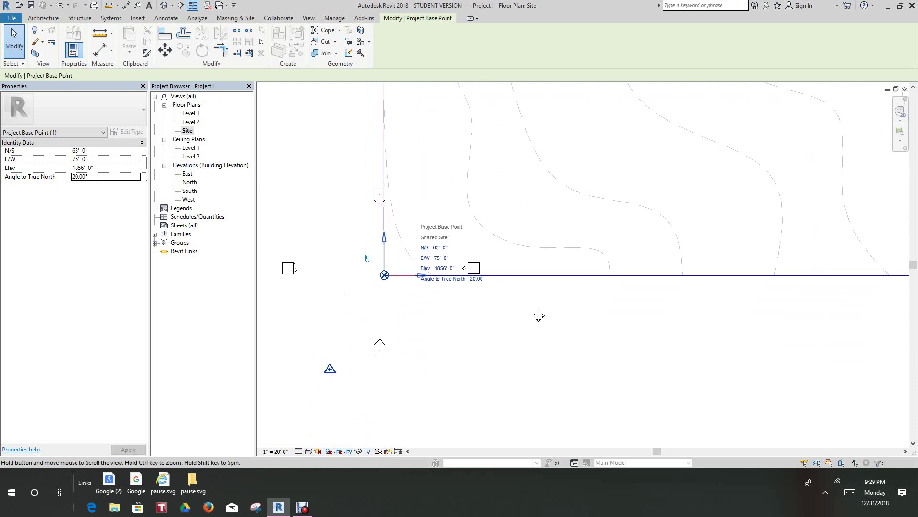
pyautogui.scroll(-2, 540, 314)
pyautogui.moveTo(453, 334); pyautogui.dragTo(452, 368, button='middle')
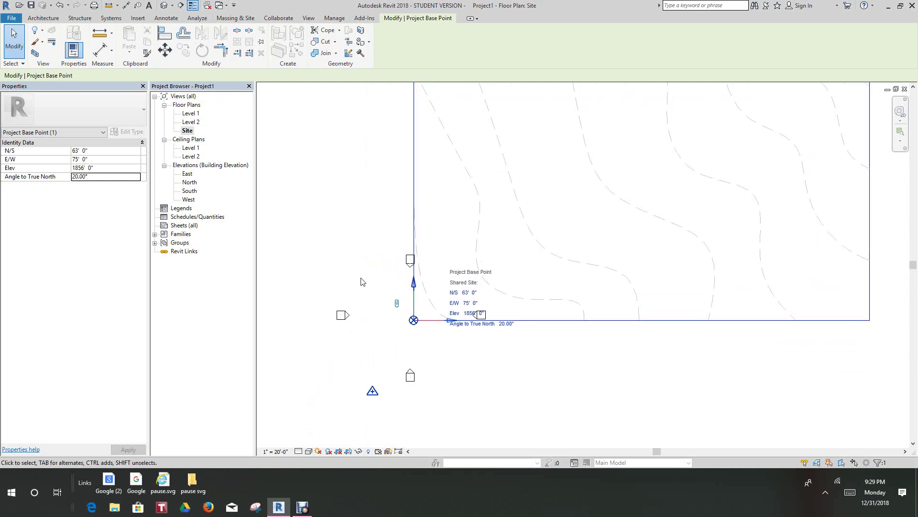
pyautogui.scroll(2, 477, 300)
pyautogui.scroll(-2, 443, 284)
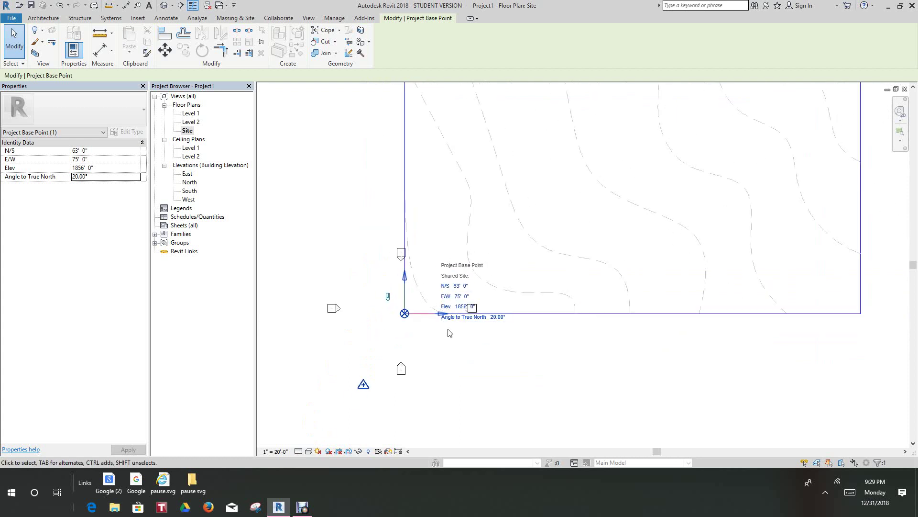
pyautogui.moveTo(474, 351); pyautogui.dragTo(492, 343, button='middle')
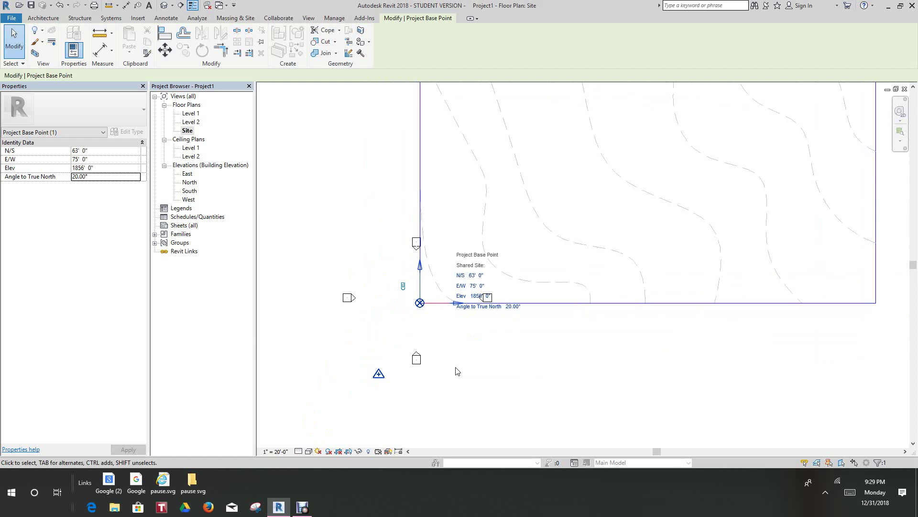
pyautogui.scroll(3, 462, 351)
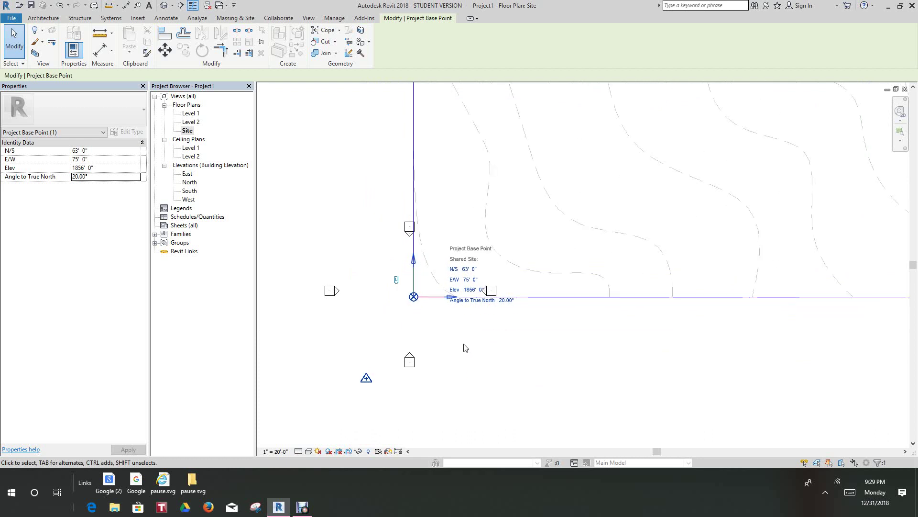
pyautogui.moveTo(465, 343); pyautogui.dragTo(496, 297, button='middle')
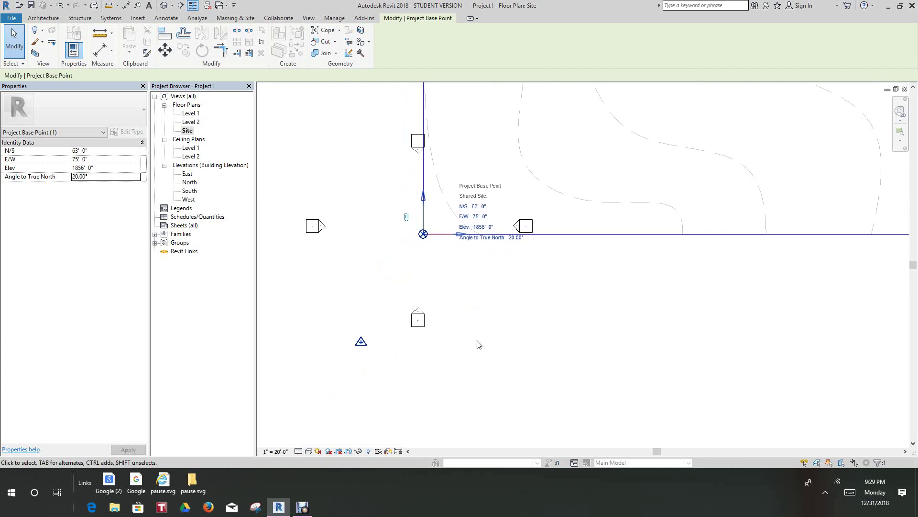
pyautogui.moveTo(478, 343); pyautogui.dragTo(502, 320, button='middle')
pyautogui.moveTo(423, 368); pyautogui.dragTo(446, 330, button='middle')
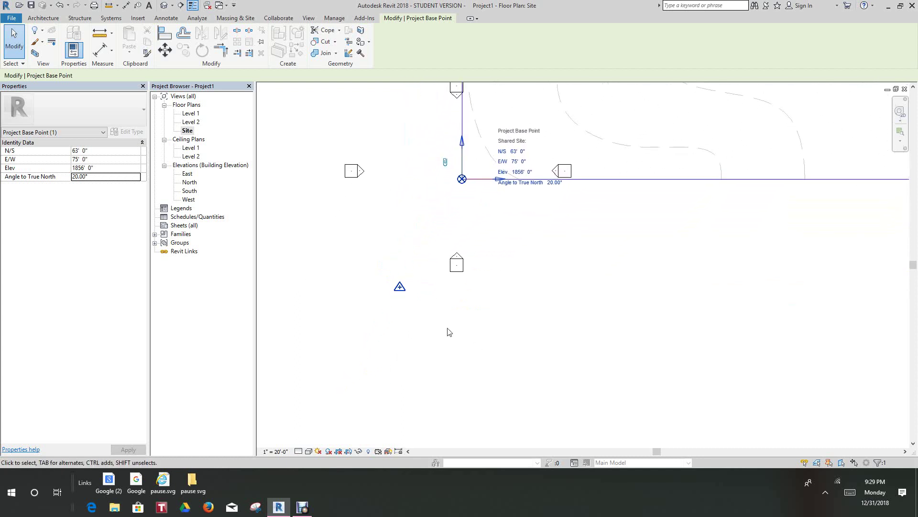
pyautogui.scroll(2, 443, 318)
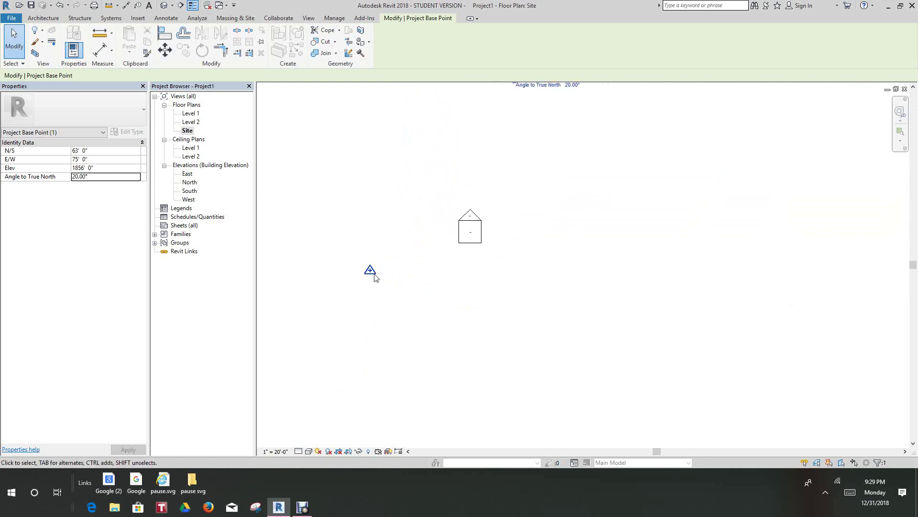
# Select the survey point outside the linked site, unclip it and set its N/S coordinate to 354'
pyautogui.click(398, 286)
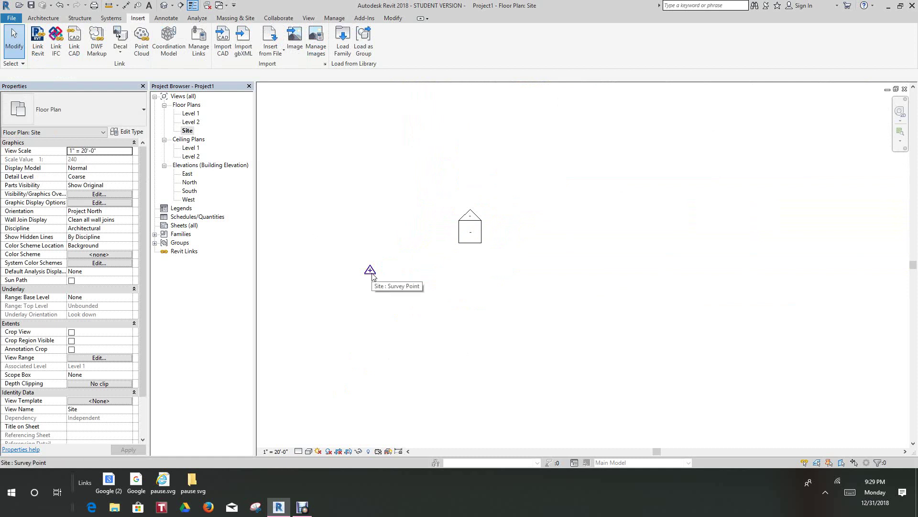
pyautogui.click(372, 276)
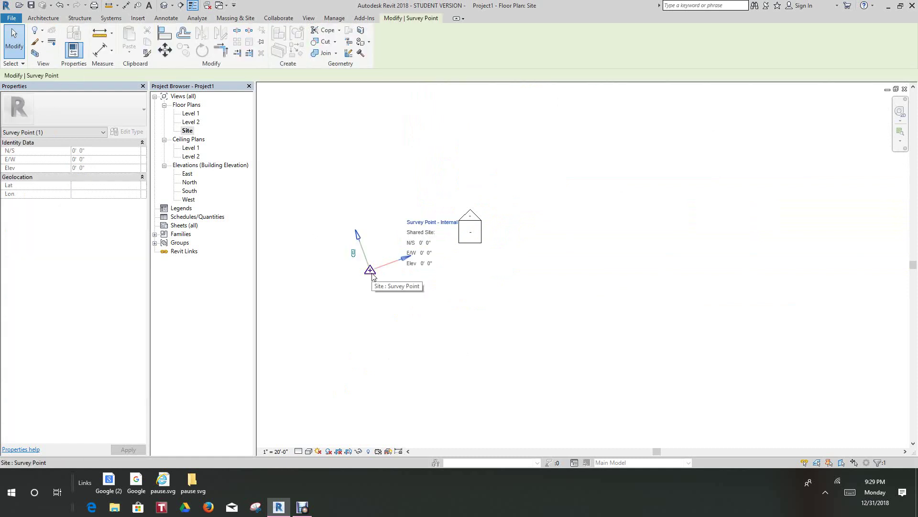
pyautogui.click(356, 254)
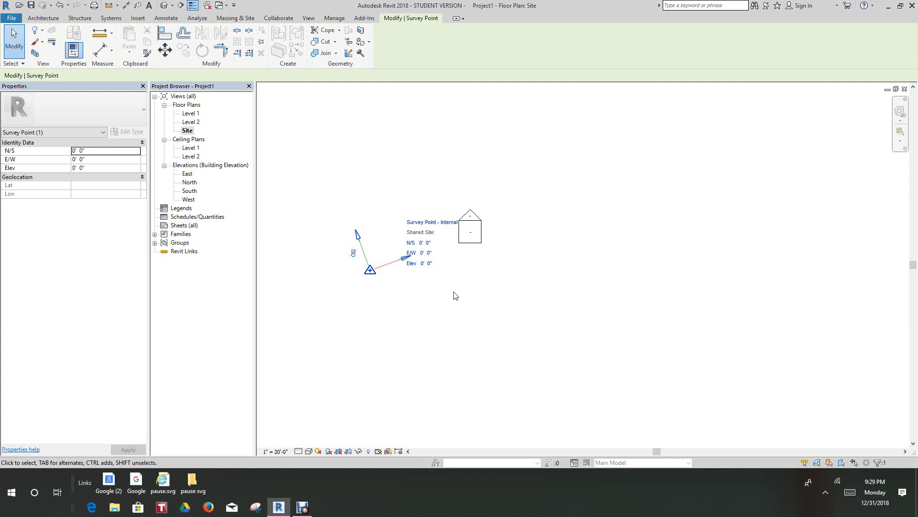
pyautogui.doubleClick(74, 150)
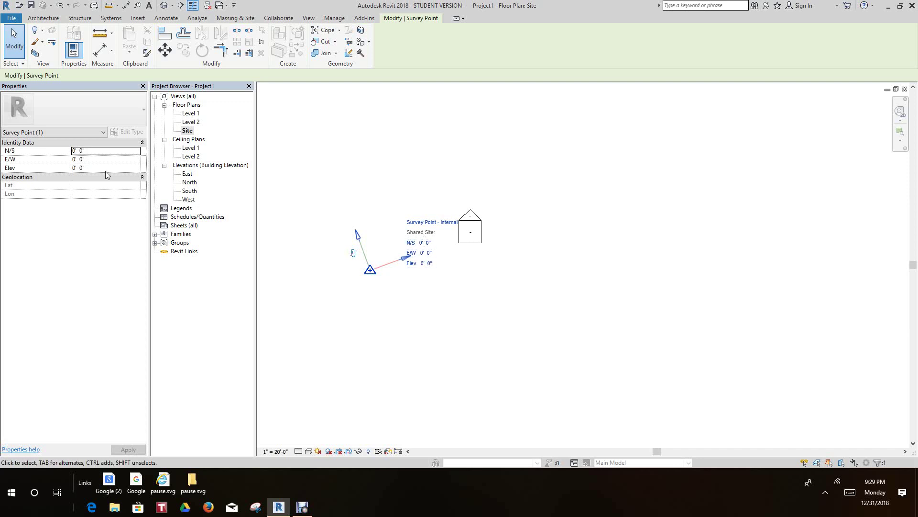
pyautogui.click(427, 242)
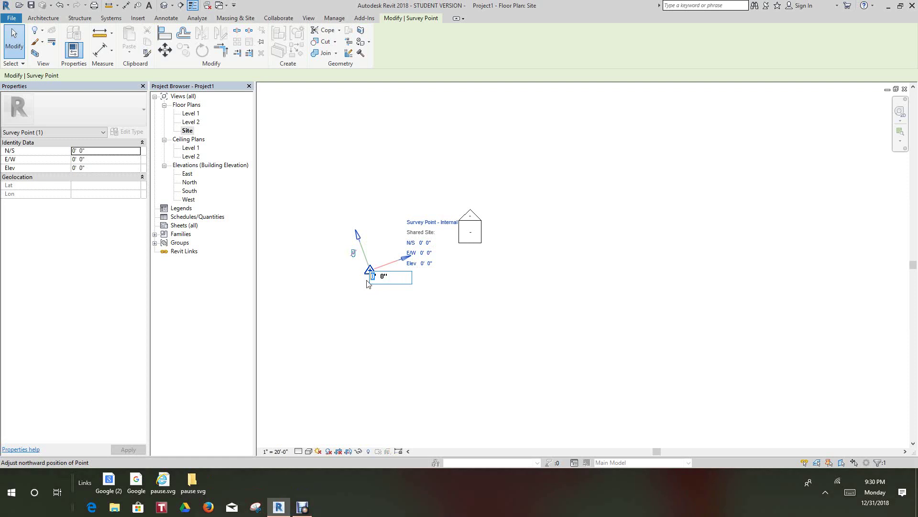
pyautogui.write('354')
pyautogui.press('Return')
pyautogui.moveTo(433, 221); pyautogui.dragTo(426, 281, button='middle')
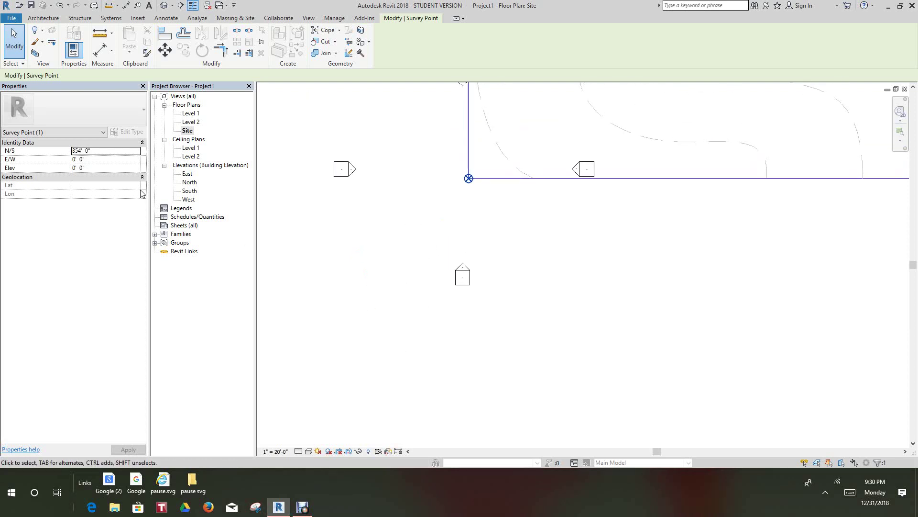
# Set the survey point's E/W coordinate to 225' and its elevation to 1864', and deselect it
pyautogui.doubleClick(75, 159)
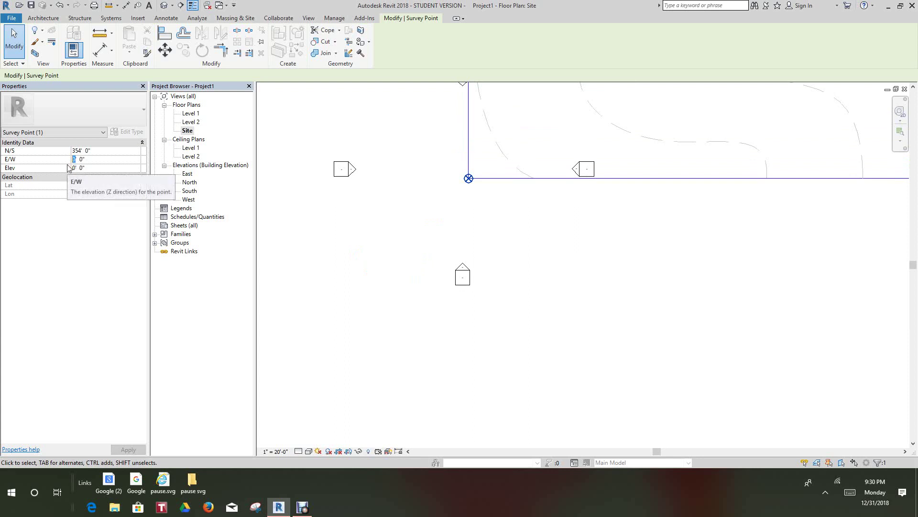
pyautogui.write('225')
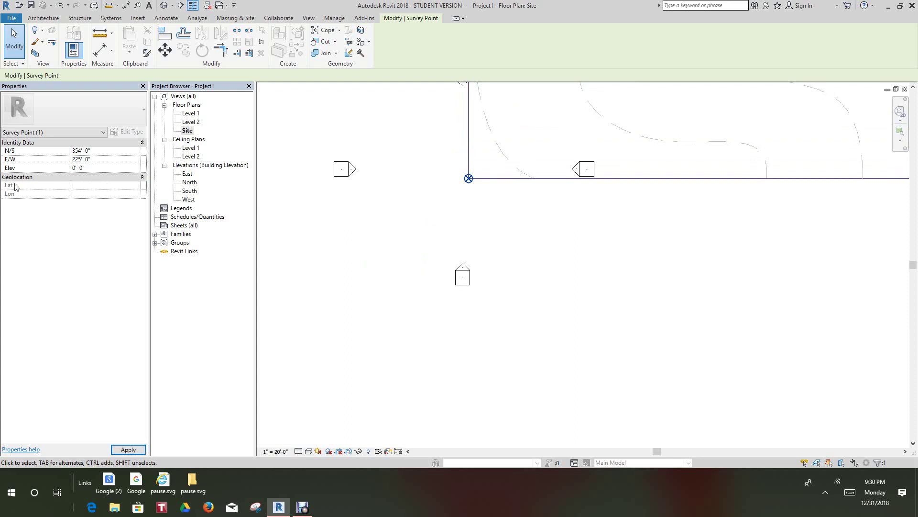
pyautogui.click(74, 168)
pyautogui.moveTo(76, 170); pyautogui.dragTo(61, 170)
pyautogui.write('1864')
pyautogui.press('Return')
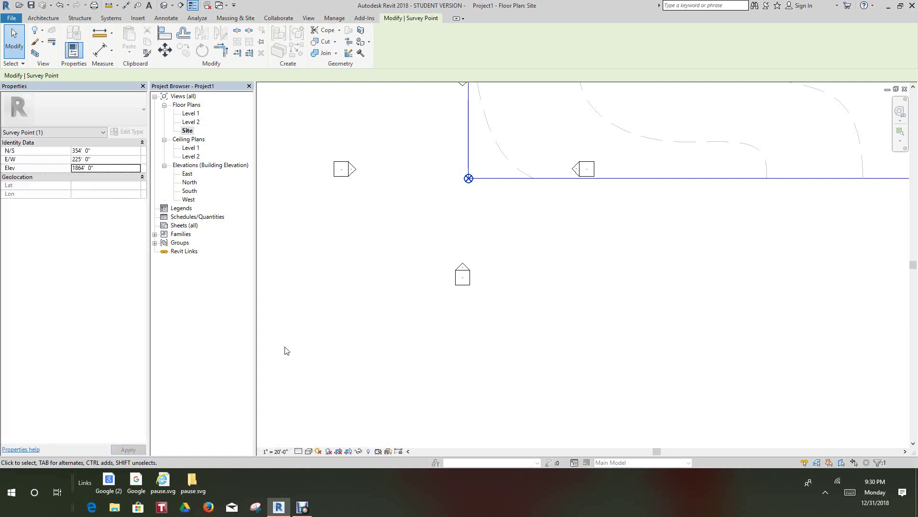
pyautogui.click(103, 168)
pyautogui.click(104, 167)
pyautogui.click(448, 391)
# Select the survey point inside the linked site's boundary and change its state back to clipped
pyautogui.scroll(-1, 444, 383)
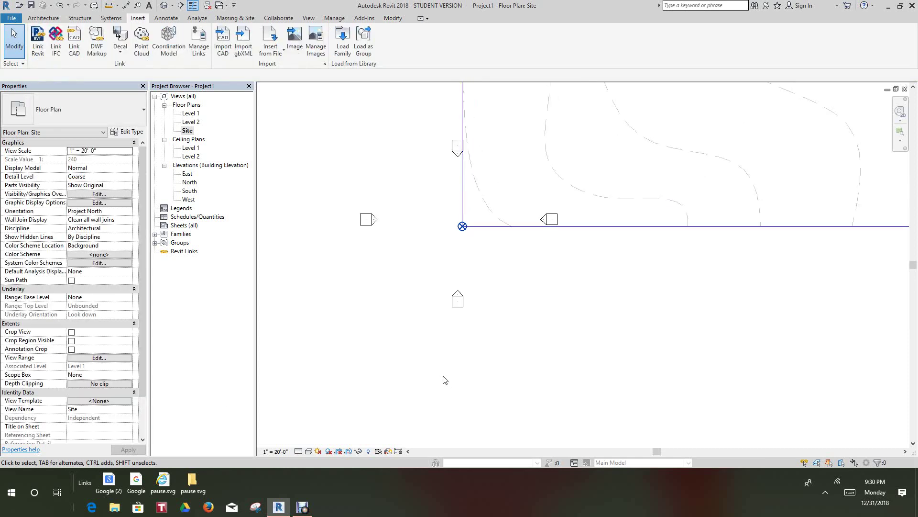
pyautogui.moveTo(443, 380); pyautogui.dragTo(429, 339, button='middle')
pyautogui.scroll(-3, 424, 324)
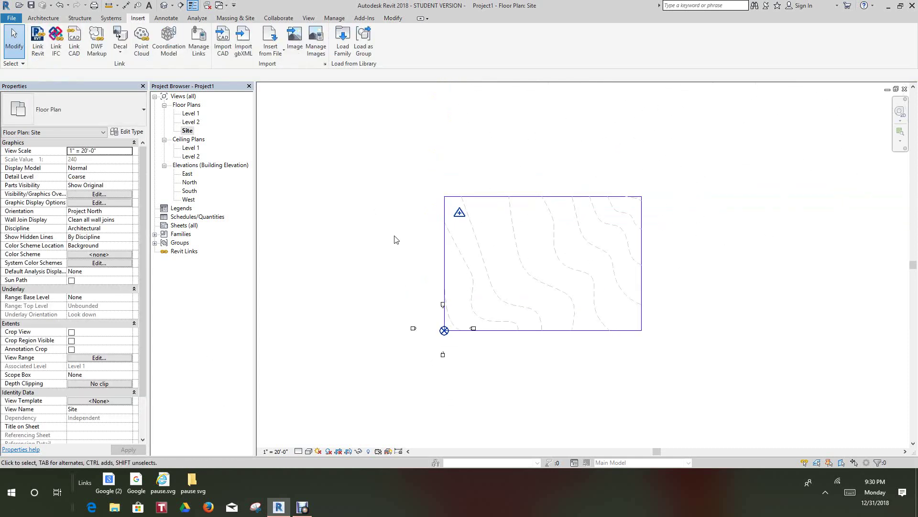
pyautogui.scroll(2, 395, 239)
pyautogui.moveTo(428, 285); pyautogui.dragTo(411, 234, button='middle')
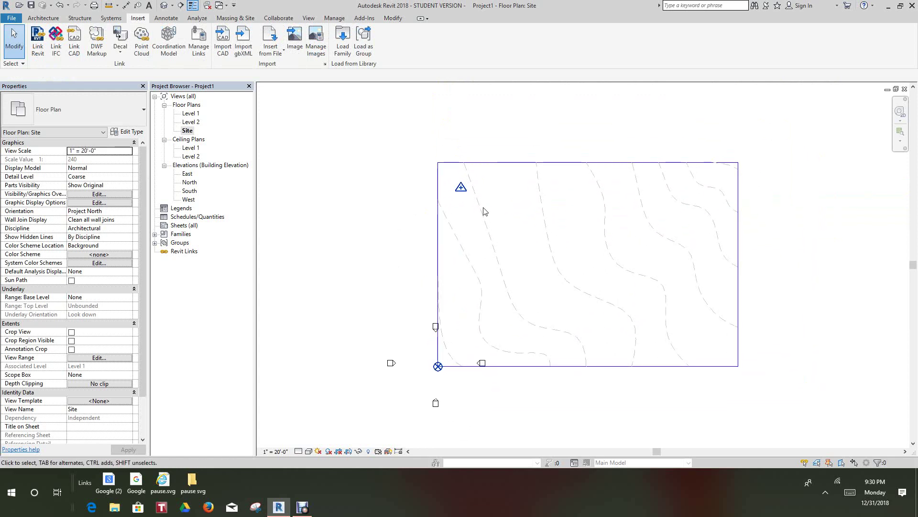
pyautogui.scroll(2, 483, 203)
pyautogui.click(457, 174)
pyautogui.scroll(3, 493, 177)
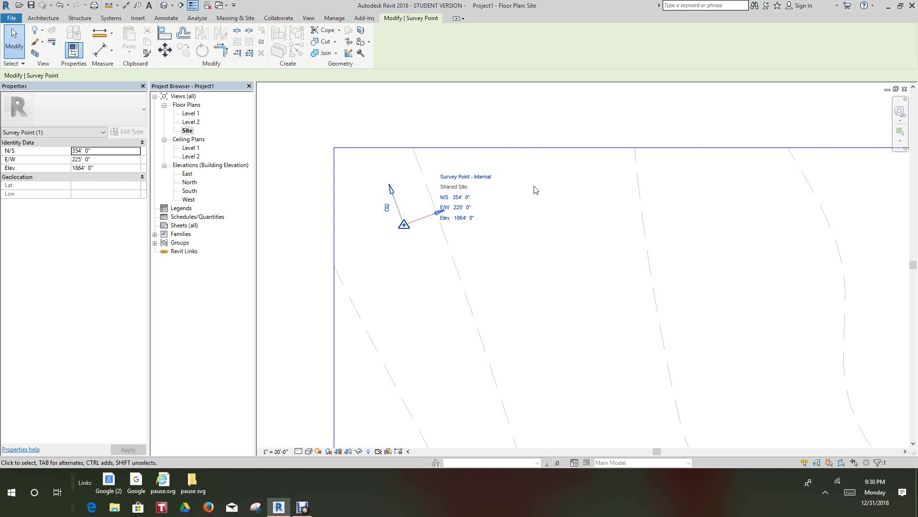
pyautogui.scroll(2, 408, 191)
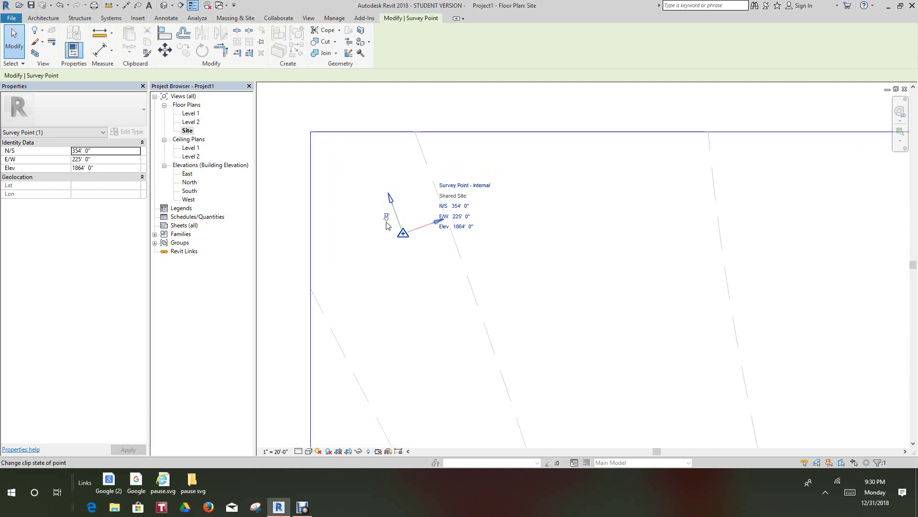
pyautogui.click(387, 217)
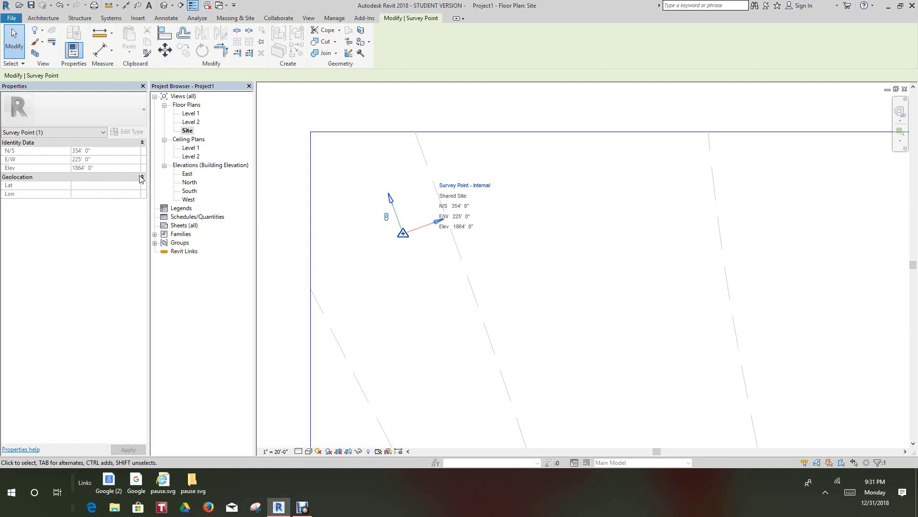
# Duplicate the Site floor plan without detailing and rename the copy Site True North
pyautogui.rightClick(186, 132)
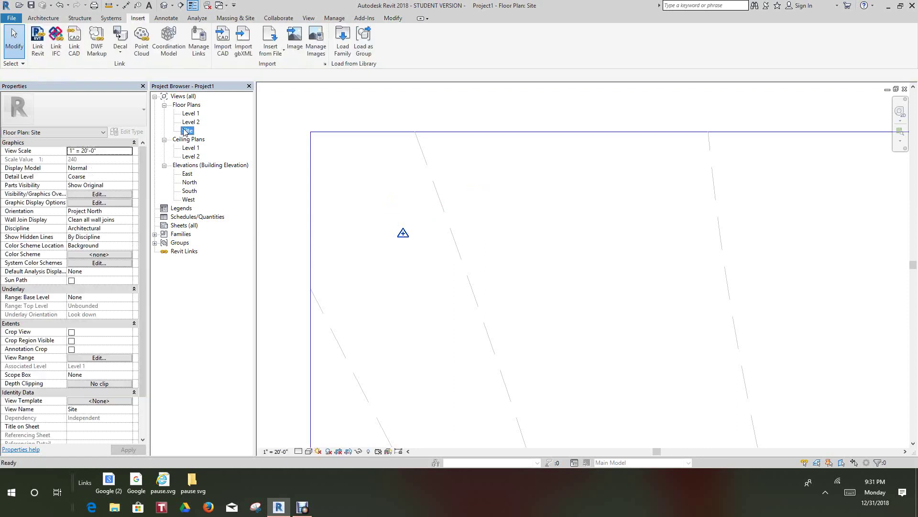
pyautogui.moveTo(240, 206)
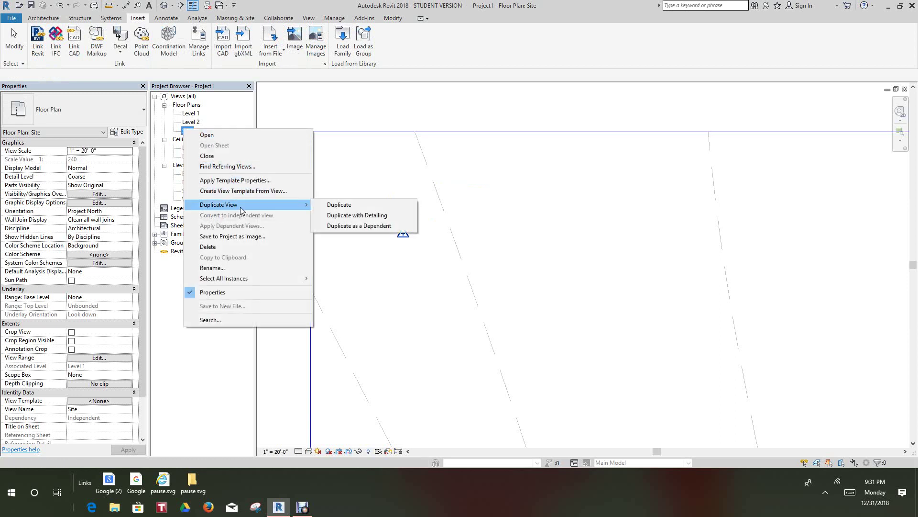
pyautogui.click(333, 205)
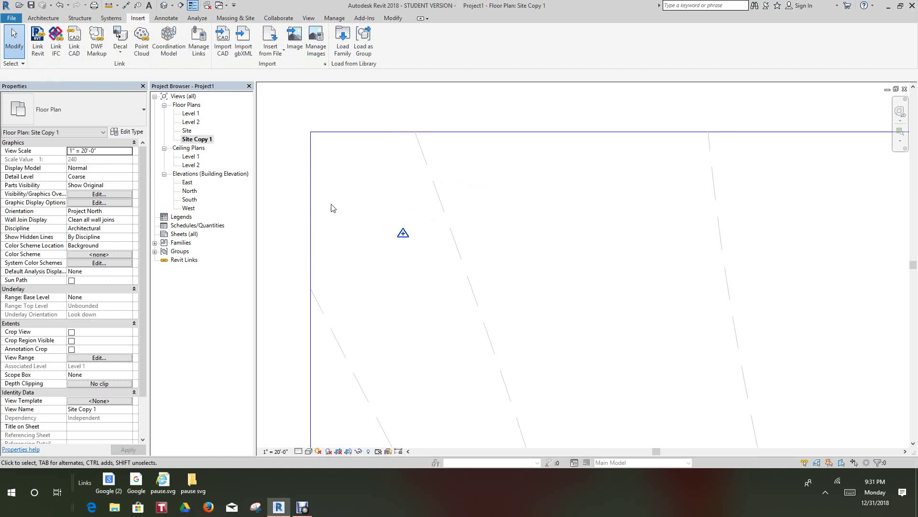
pyautogui.rightClick(203, 140)
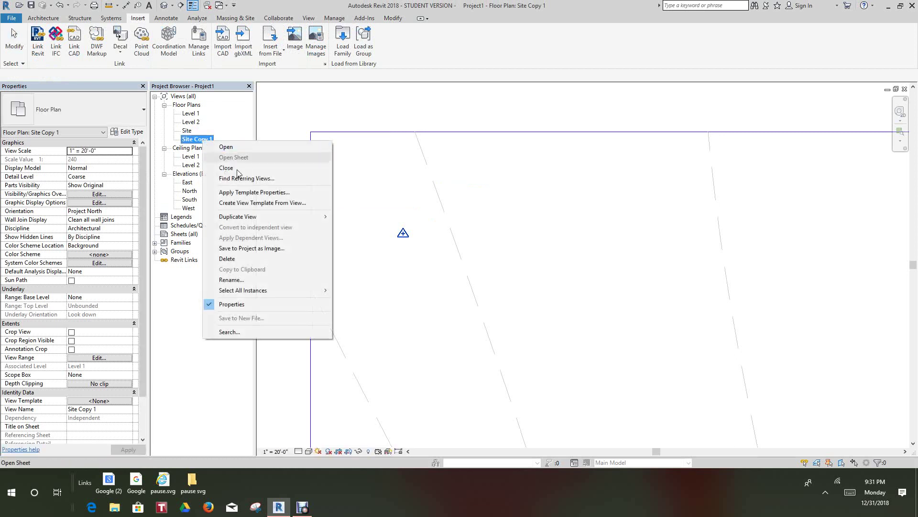
pyautogui.click(251, 279)
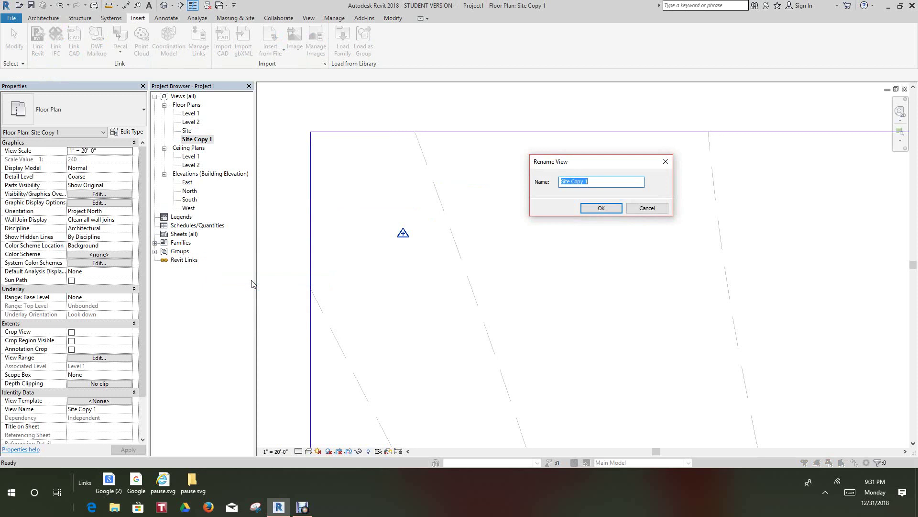
pyautogui.write('Site True North')
pyautogui.click(602, 208)
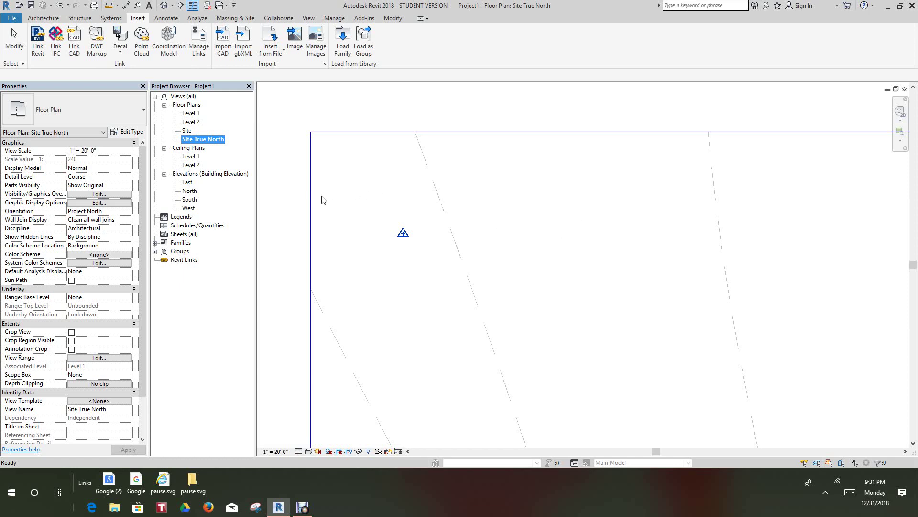
# Set the Orientation of the Site True North floor plan to True North
pyautogui.scroll(-4, 316, 196)
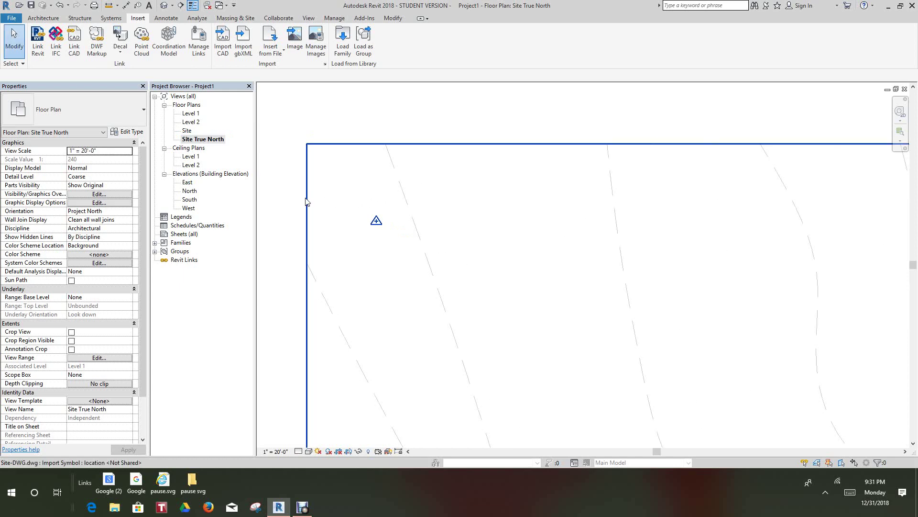
pyautogui.scroll(-3, 309, 182)
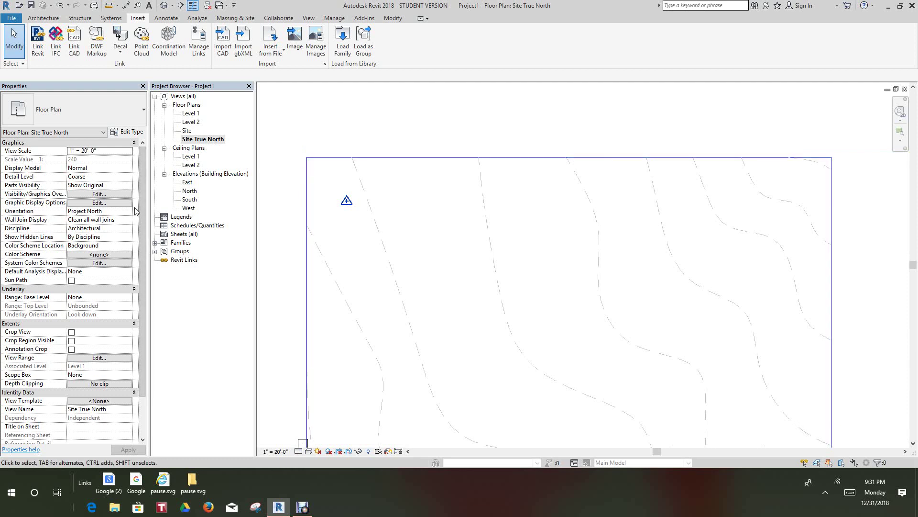
pyautogui.scroll(-2, 395, 289)
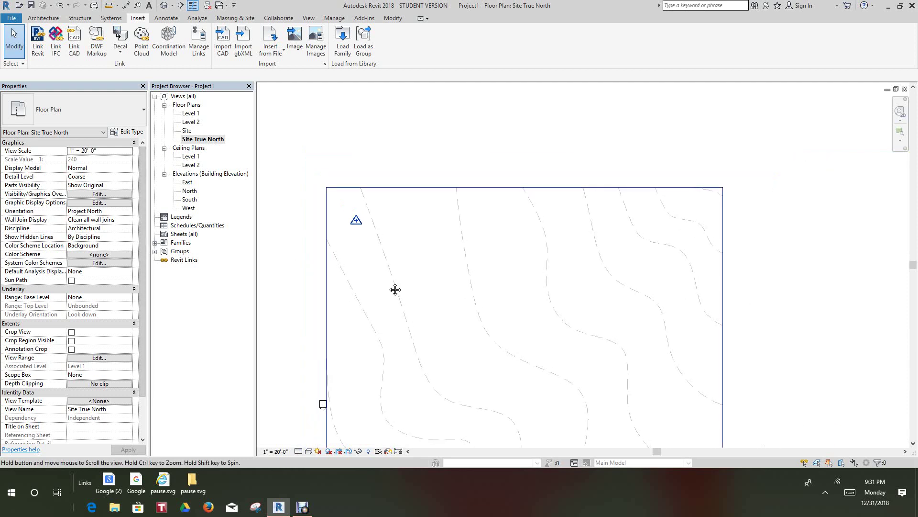
pyautogui.moveTo(395, 289); pyautogui.dragTo(383, 228, button='middle')
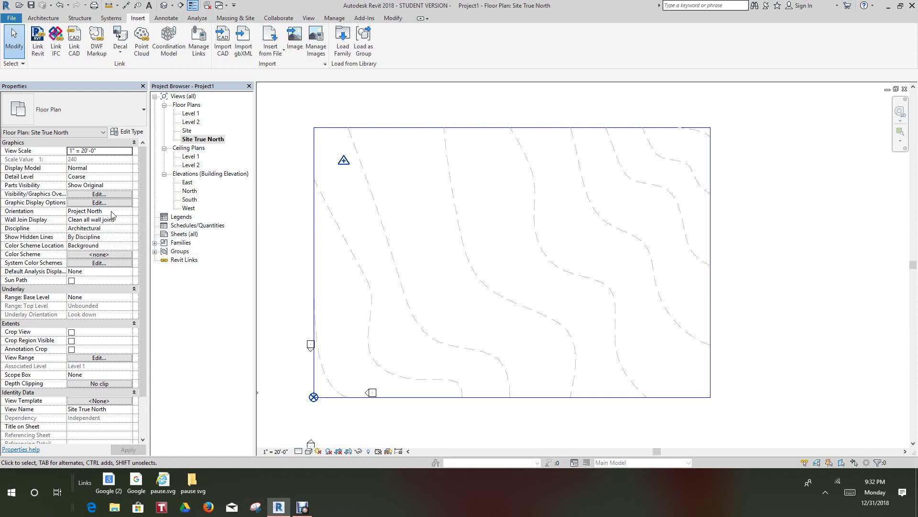
pyautogui.click(129, 213)
pyautogui.click(128, 212)
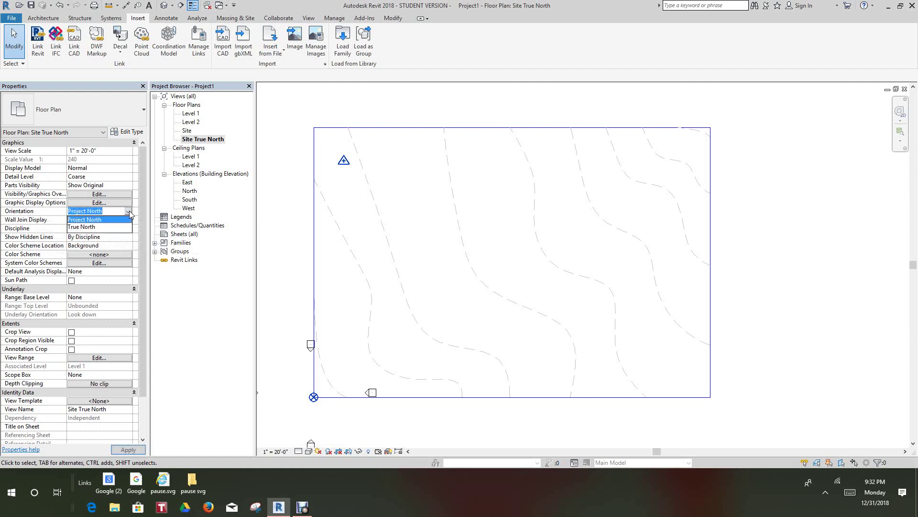
pyautogui.click(92, 228)
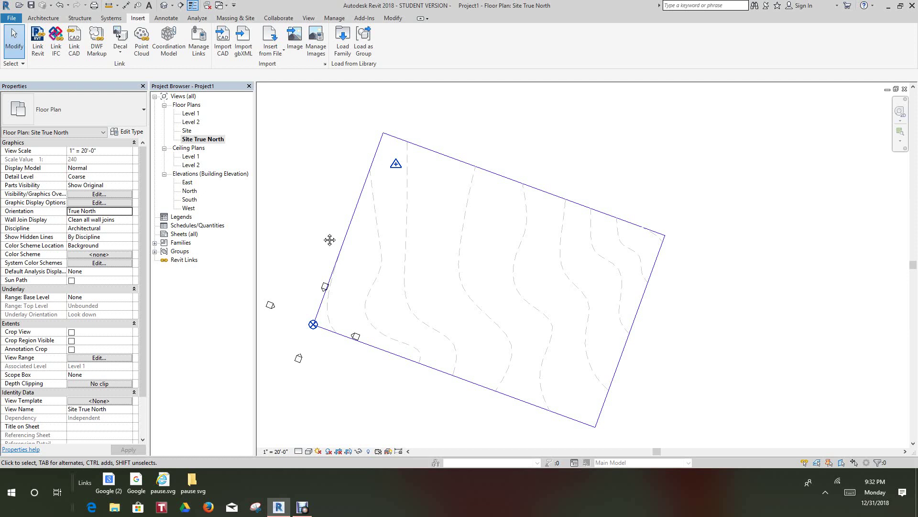
# Reopen the original Site floor plan with the whole linked site drawing in view
pyautogui.doubleClick(186, 131)
pyautogui.scroll(4, 413, 229)
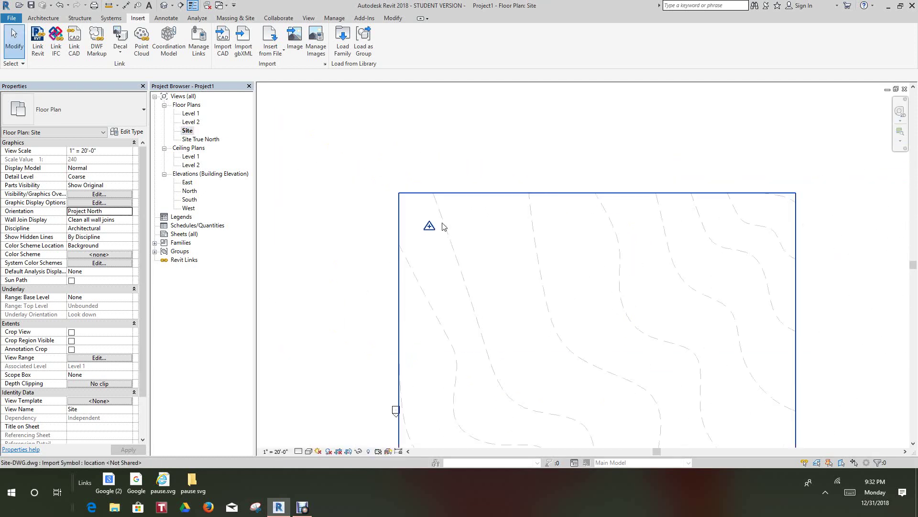
pyautogui.moveTo(442, 226); pyautogui.dragTo(431, 194, button='middle')
pyautogui.scroll(-2, 425, 189)
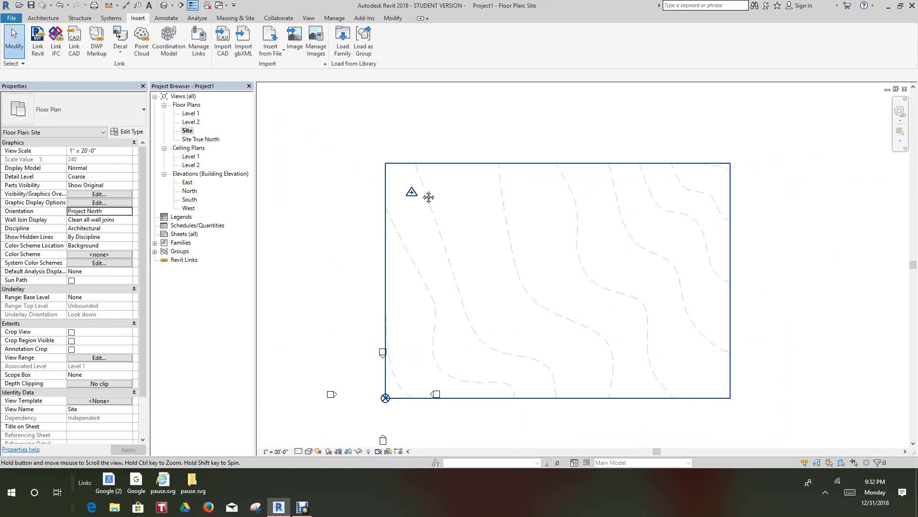
pyautogui.scroll(-3, 424, 187)
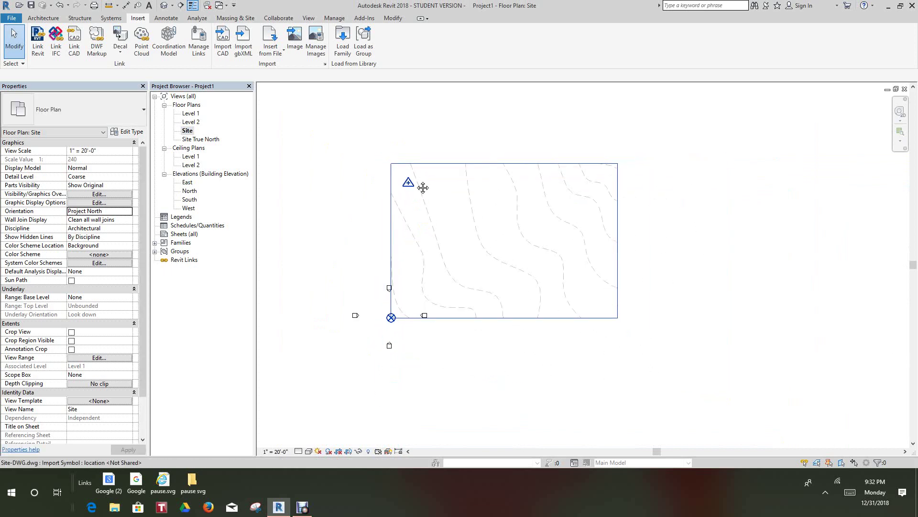
pyautogui.moveTo(424, 186); pyautogui.dragTo(410, 195, button='middle')
pyautogui.scroll(-1, 409, 195)
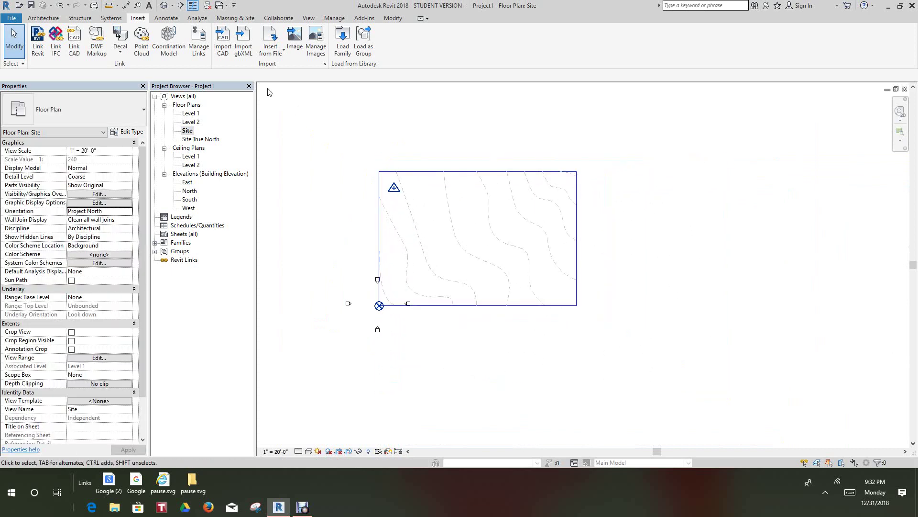
# Start a toposurface in the Site plan and create its points from the linked Site-DWG.dwg import instance
pyautogui.click(236, 18)
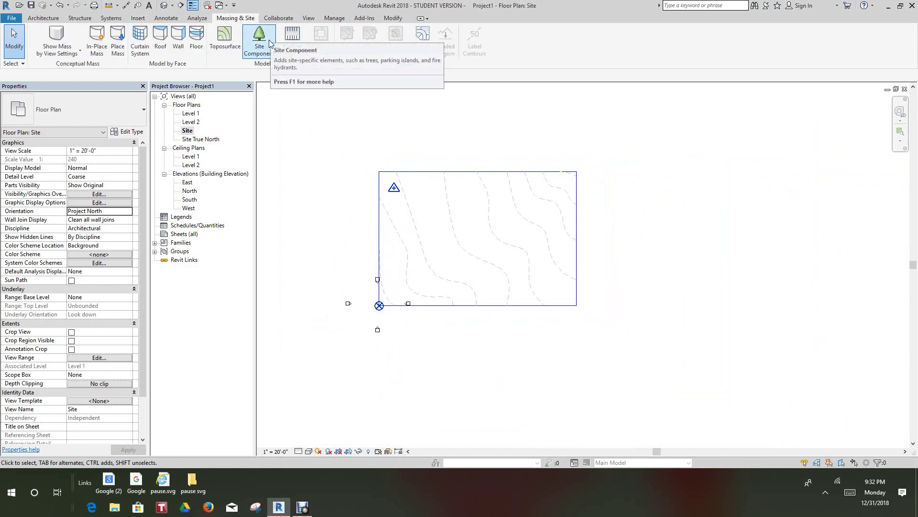
pyautogui.click(225, 38)
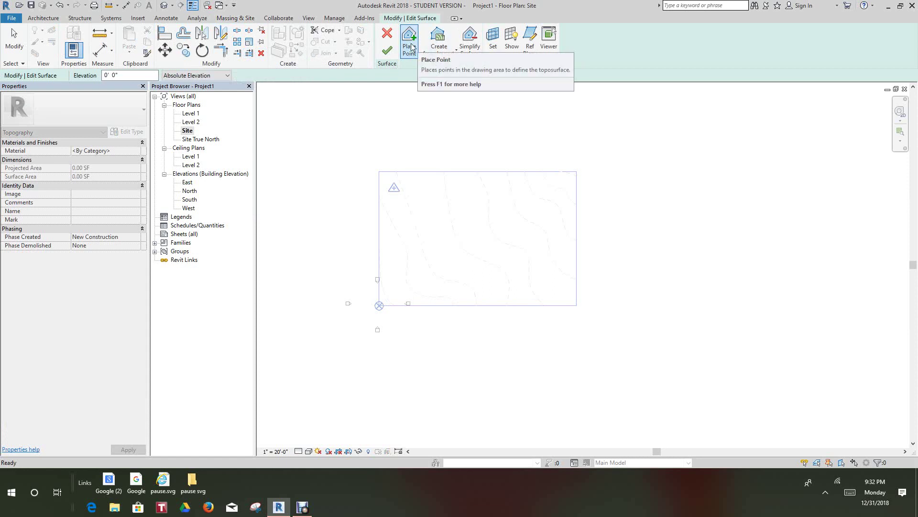
pyautogui.click(456, 56)
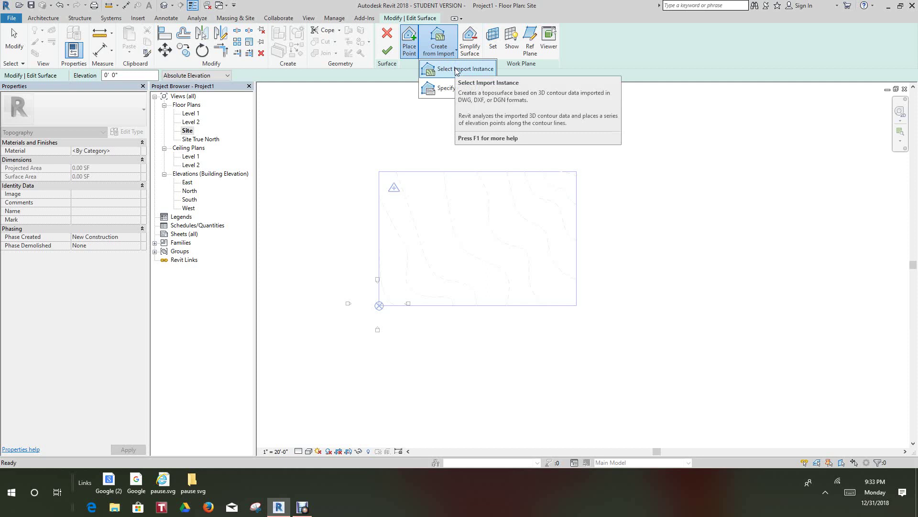
pyautogui.click(455, 69)
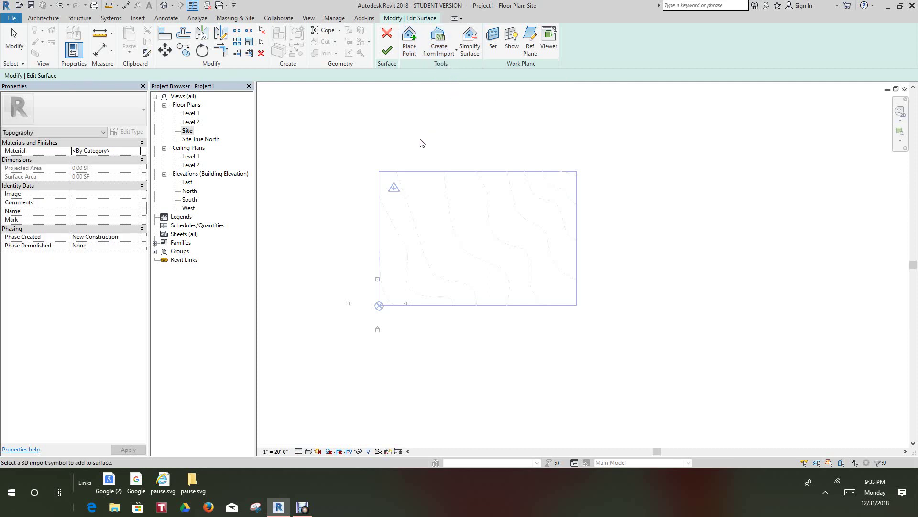
pyautogui.click(419, 173)
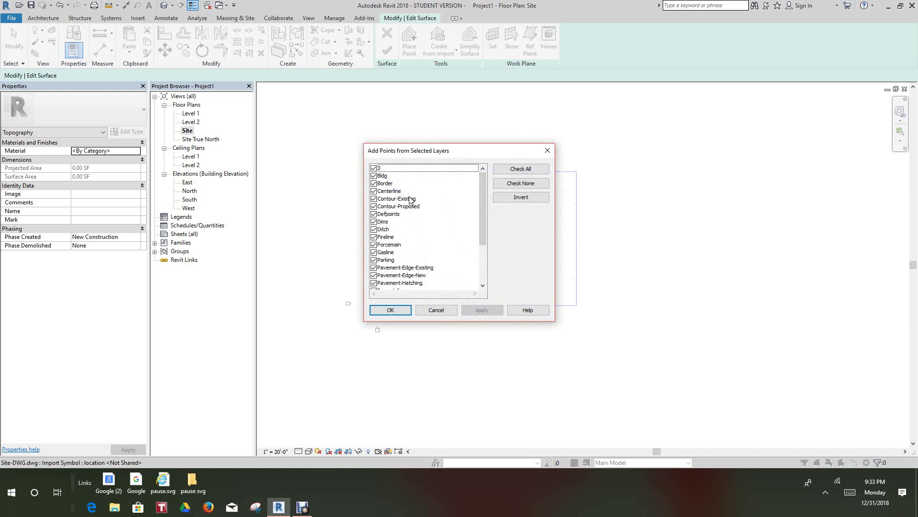
# Restrict the imported points to the Contour-Existing layer only, generate them and finish the toposurface
pyautogui.click(532, 183)
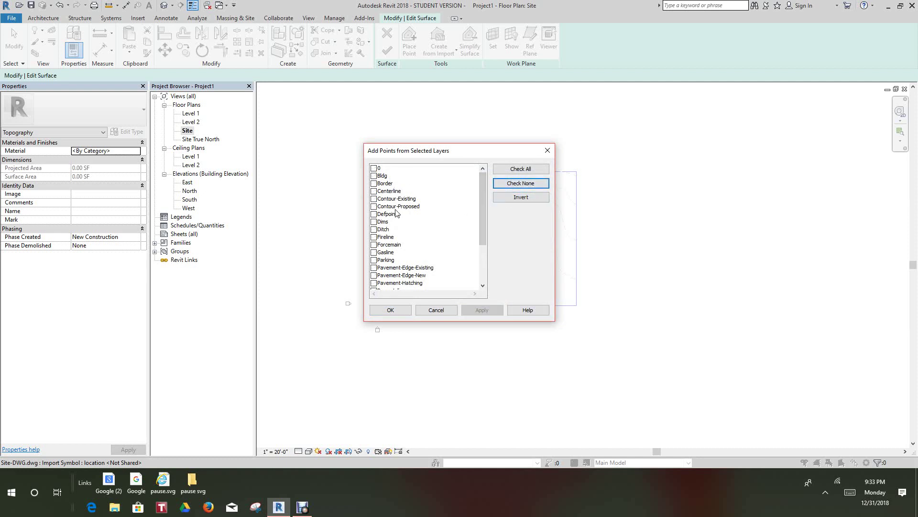
pyautogui.scroll(-1, 401, 233)
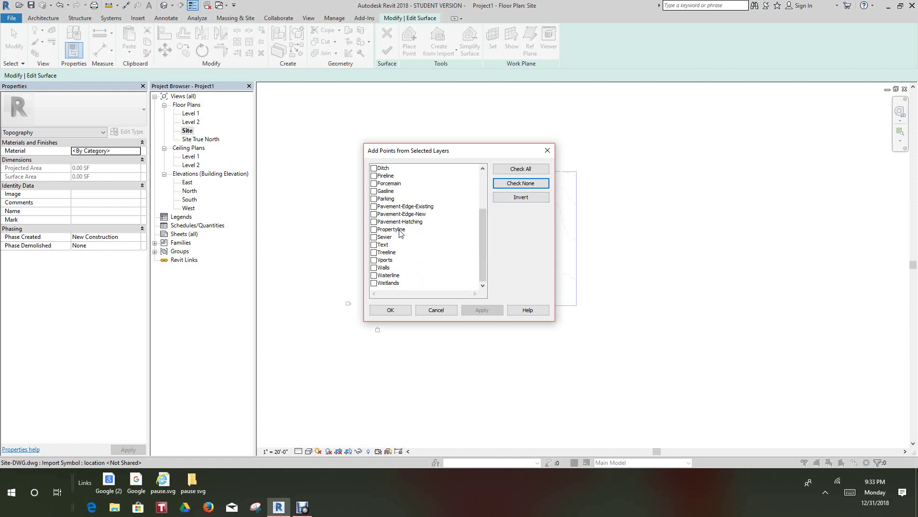
pyautogui.scroll(3, 401, 233)
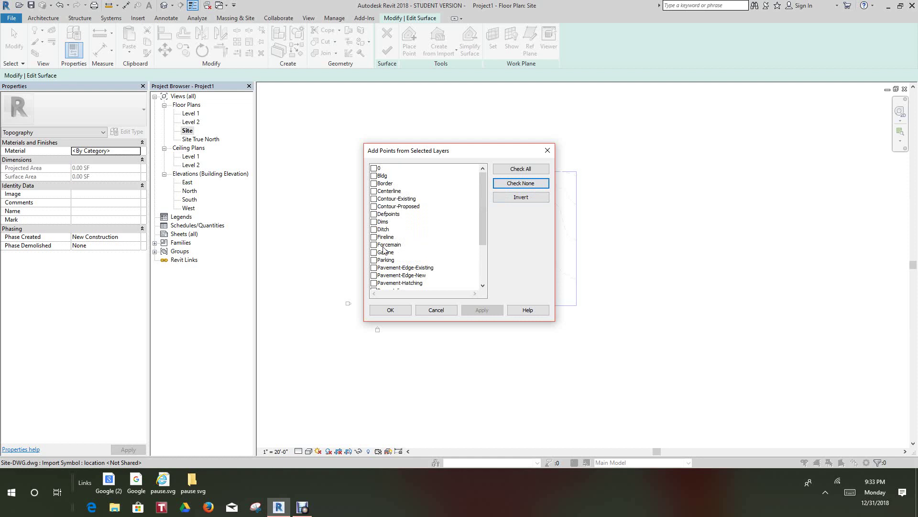
pyautogui.click(374, 199)
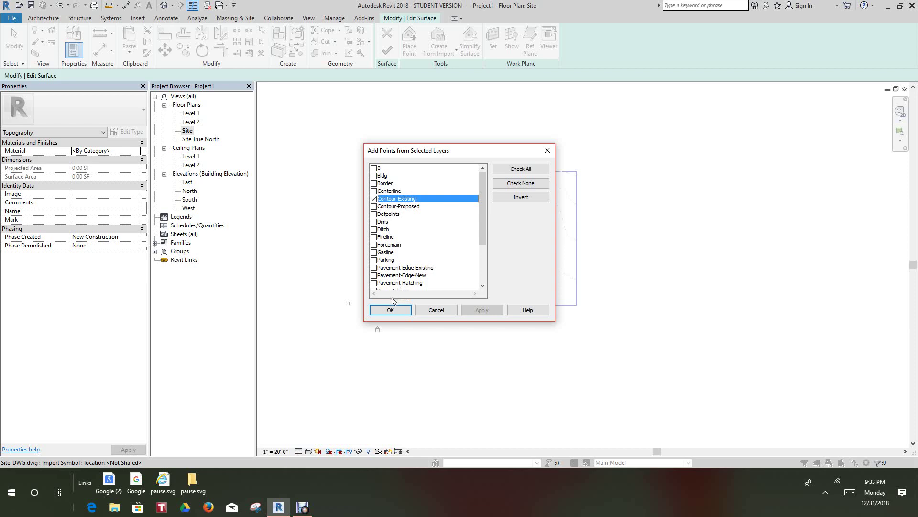
pyautogui.click(390, 310)
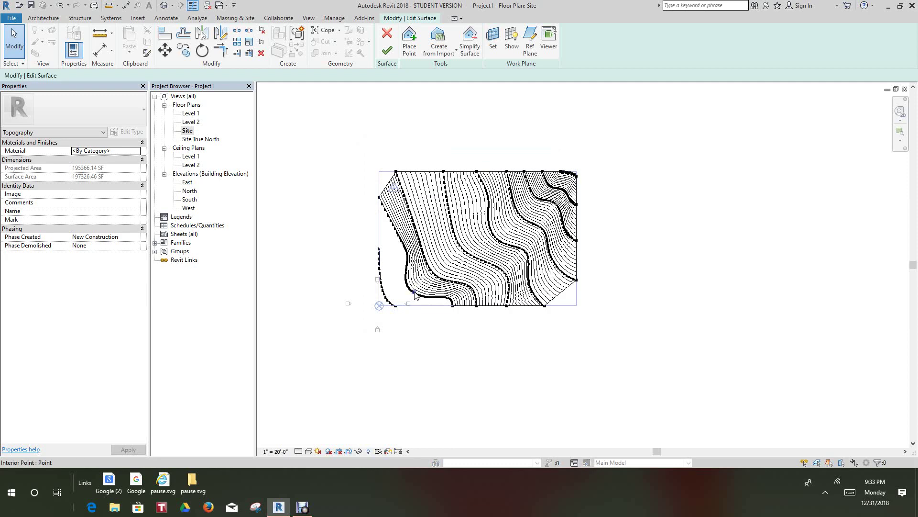
pyautogui.scroll(2, 415, 294)
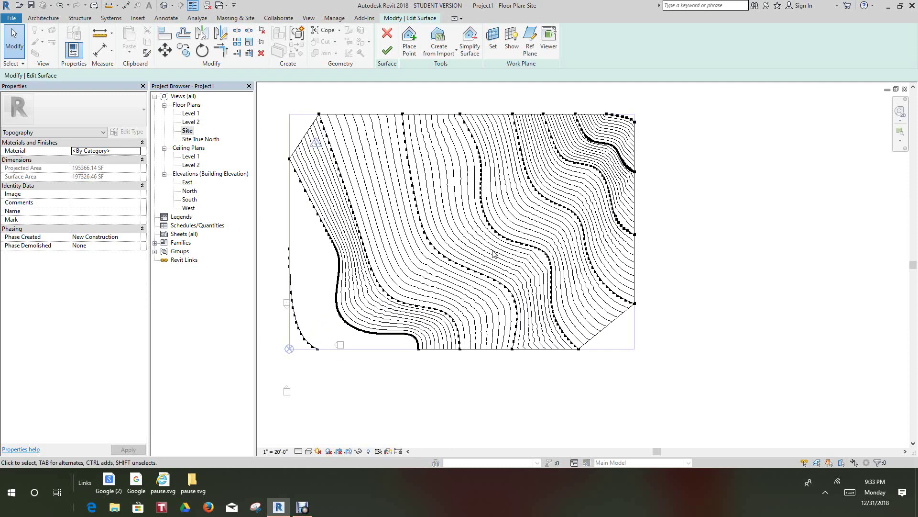
pyautogui.moveTo(502, 251); pyautogui.dragTo(544, 305, button='middle')
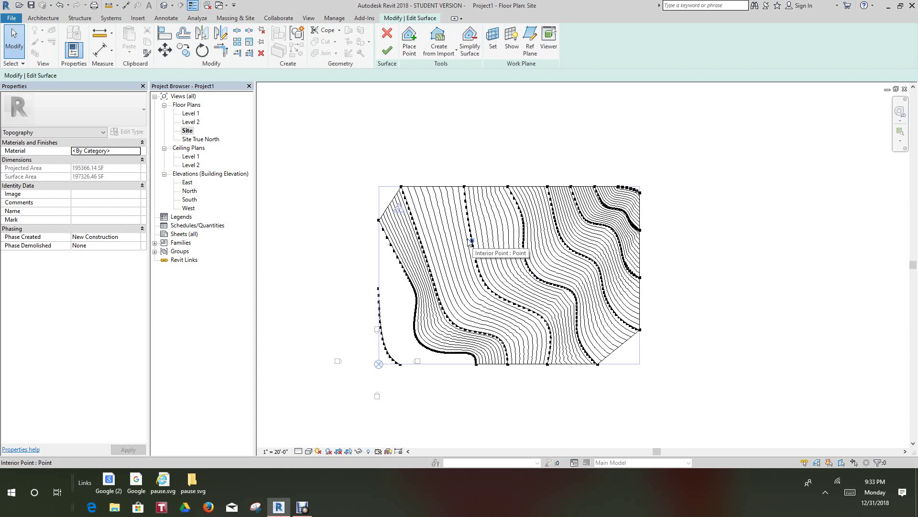
pyautogui.click(388, 51)
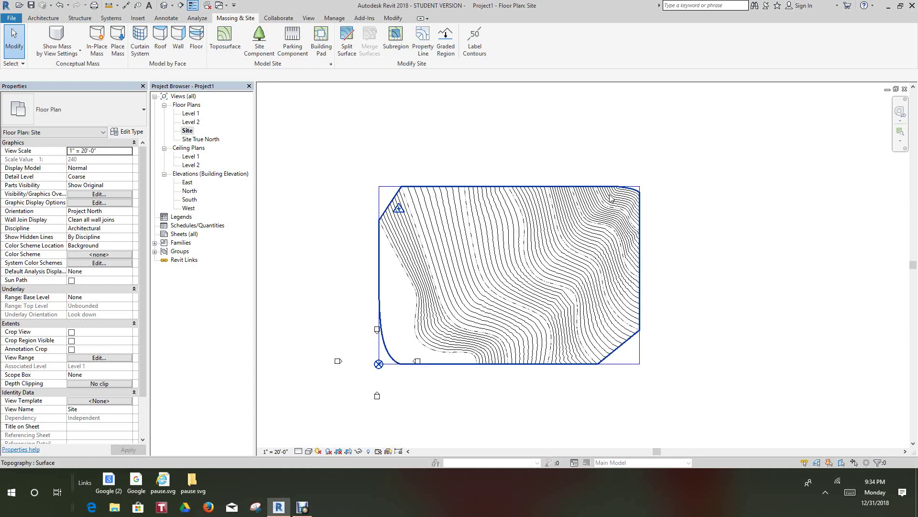
# Set the increment of the additional contours in the Site Settings to 2' 0" and apply it to the toposurface
pyautogui.scroll(5, 478, 225)
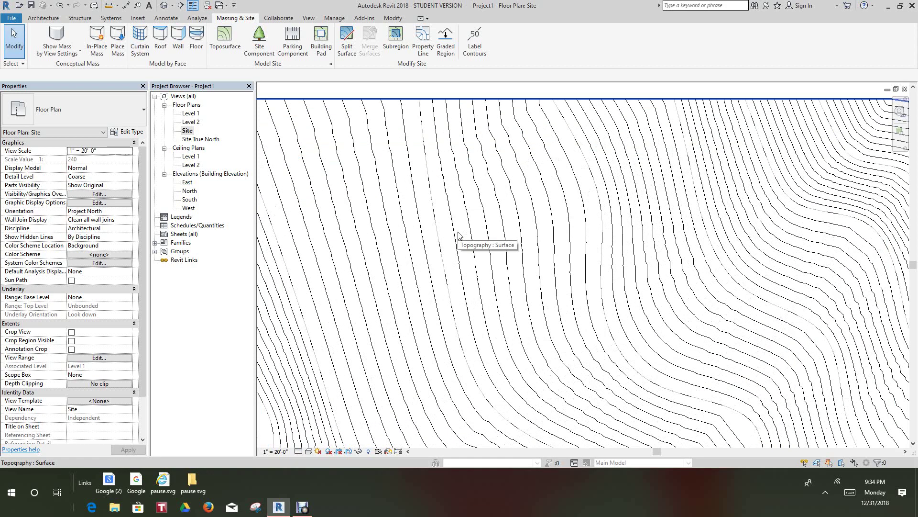
pyautogui.moveTo(518, 209); pyautogui.dragTo(566, 273, button='middle')
pyautogui.scroll(-3, 564, 272)
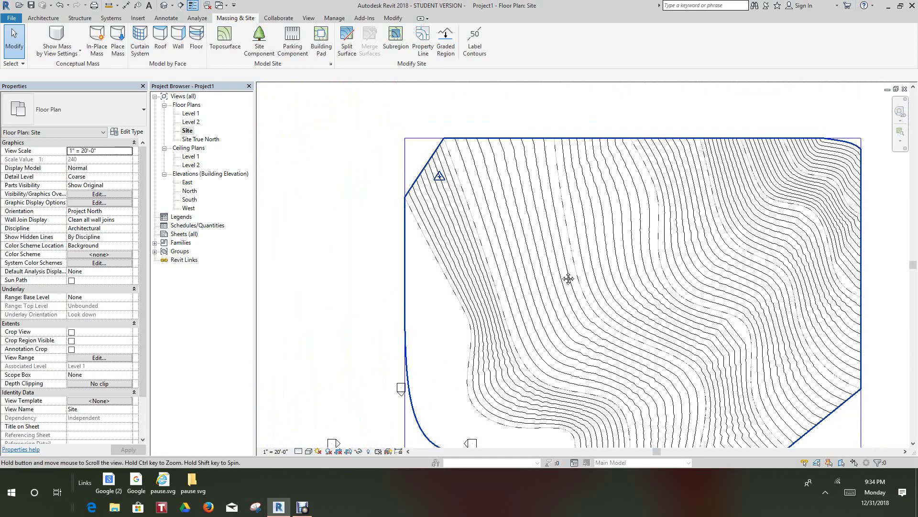
pyautogui.scroll(-2, 563, 271)
pyautogui.scroll(2, 493, 225)
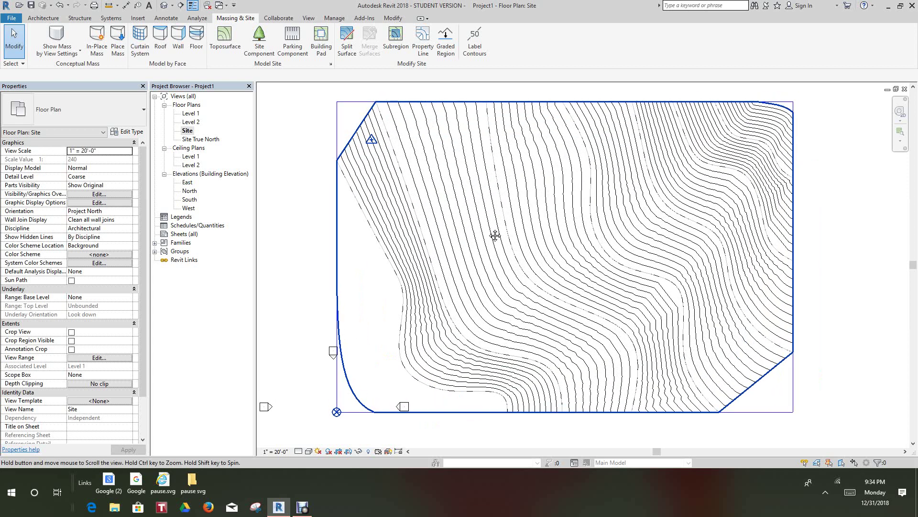
pyautogui.click(330, 65)
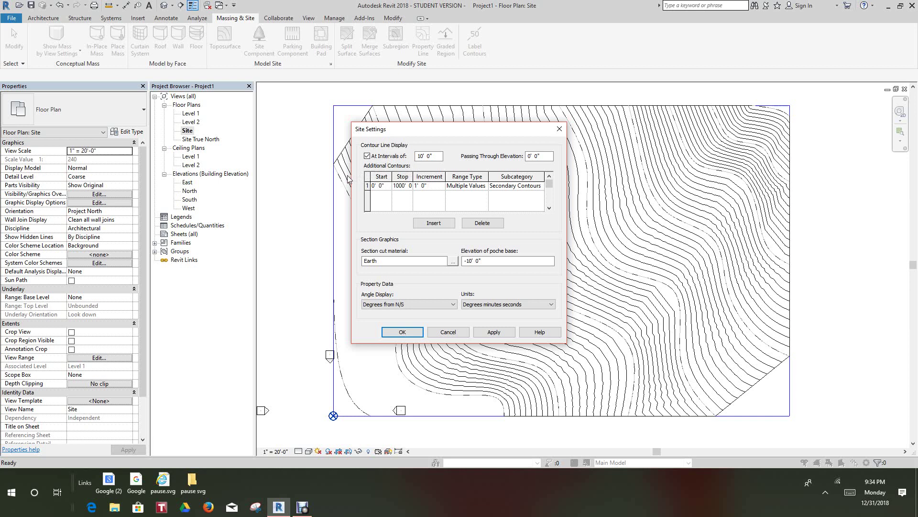
pyautogui.moveTo(424, 131); pyautogui.dragTo(382, 200)
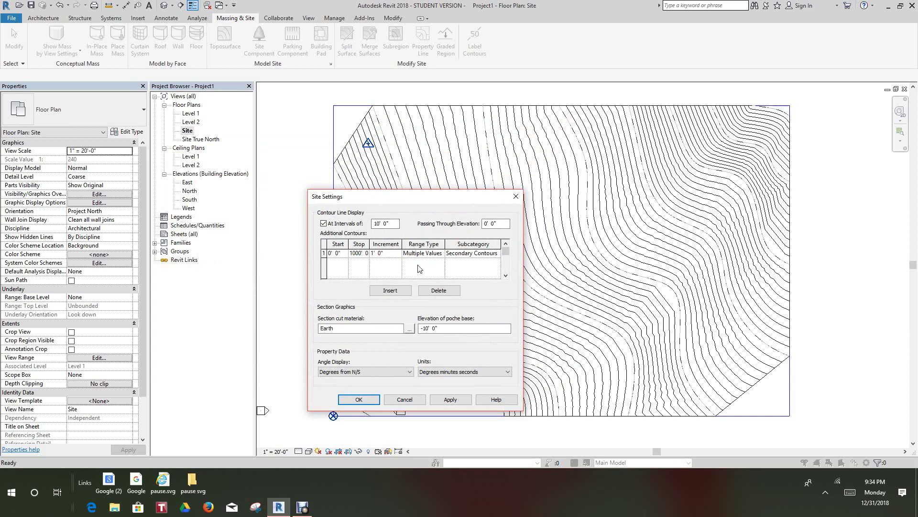
pyautogui.click(375, 253)
pyautogui.moveTo(375, 253); pyautogui.dragTo(369, 253)
pyautogui.click(450, 400)
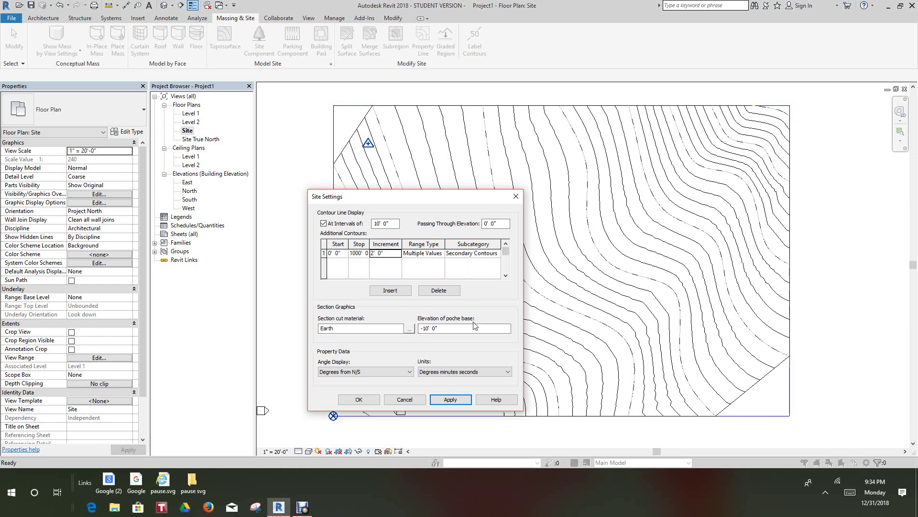
# Move the Site Settings dialog aside and apply a 5' 0" increment to the secondary contours
pyautogui.moveTo(419, 200); pyautogui.dragTo(512, 211)
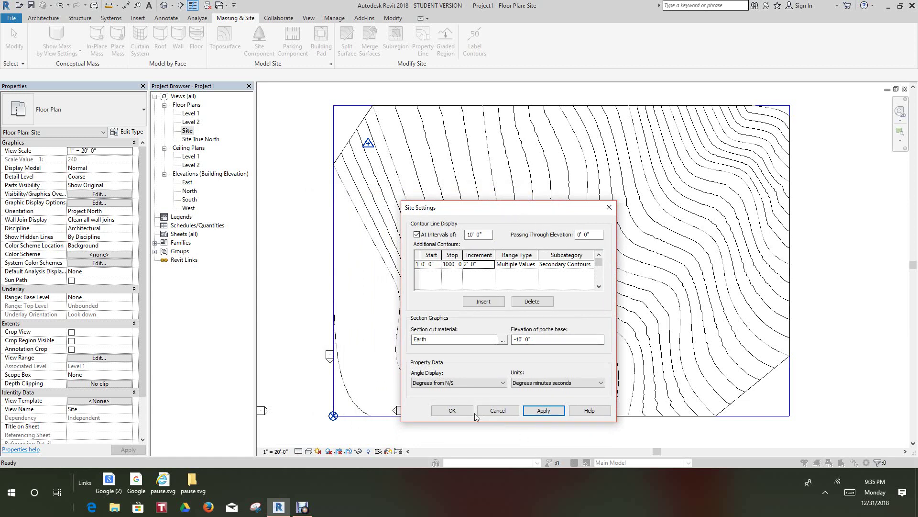
pyautogui.doubleClick(468, 266)
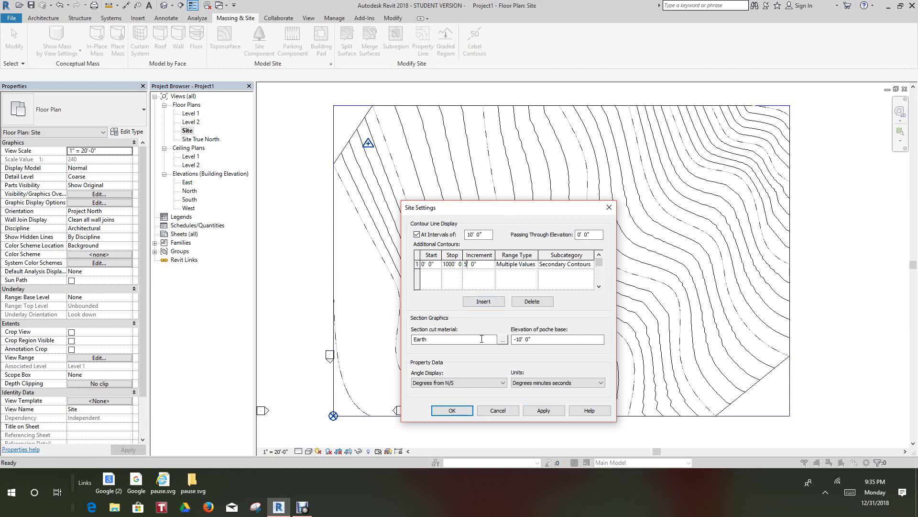
pyautogui.click(546, 410)
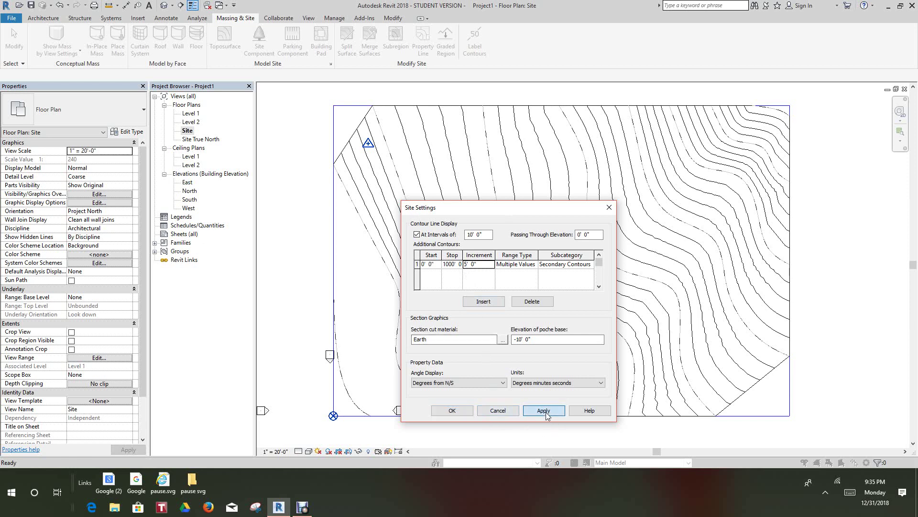
# Change the secondary contour increment back to 2' 0" and apply it
pyautogui.click(463, 267)
pyautogui.doubleClick(464, 267)
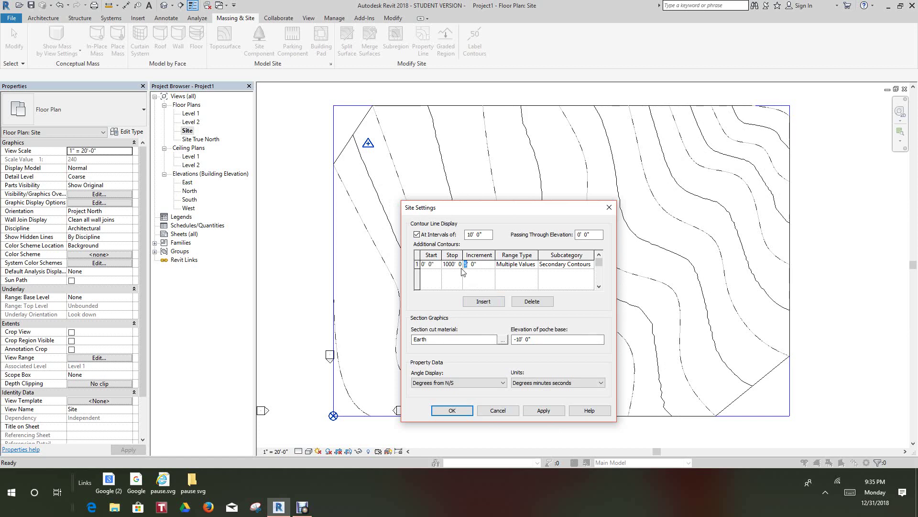
pyautogui.write('2')
pyautogui.click(545, 412)
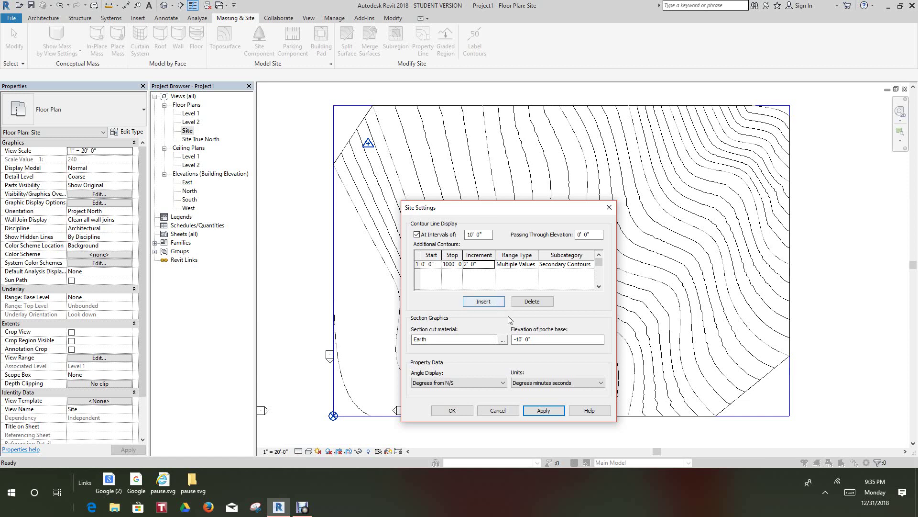
# Set the secondary contour increment to 1' 0", apply it and accept the Site Settings
pyautogui.click(465, 264)
pyautogui.doubleClick(466, 264)
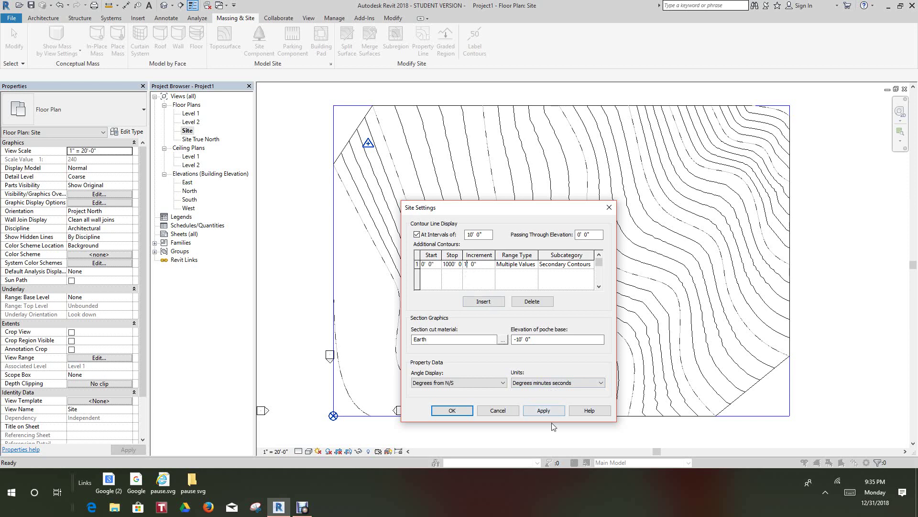
pyautogui.click(544, 410)
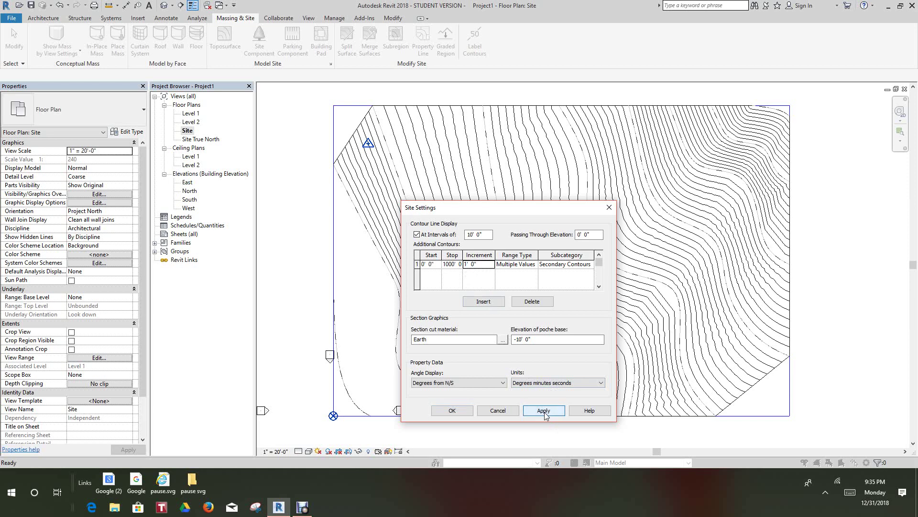
pyautogui.click(452, 410)
# Draw a horizontal building section across the middle of the toposurface, extending just past both sides of the site boundary
pyautogui.scroll(-3, 458, 346)
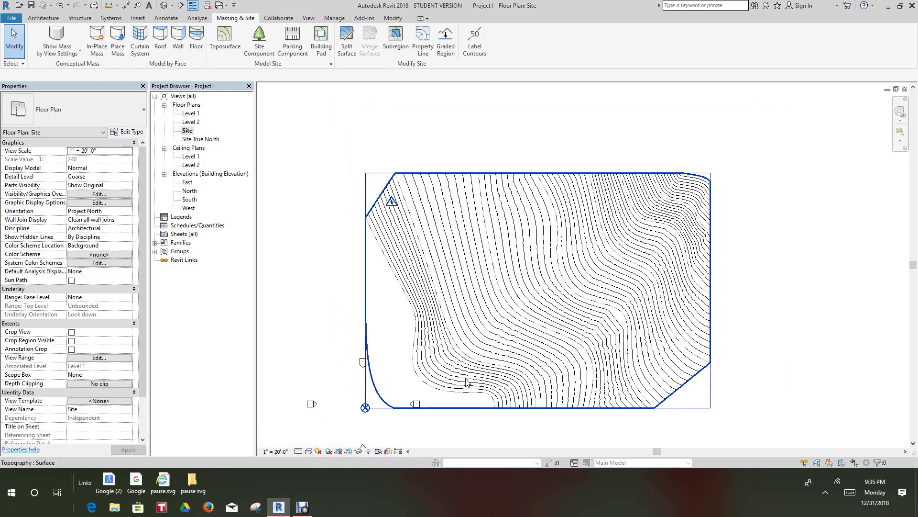
pyautogui.scroll(-2, 457, 346)
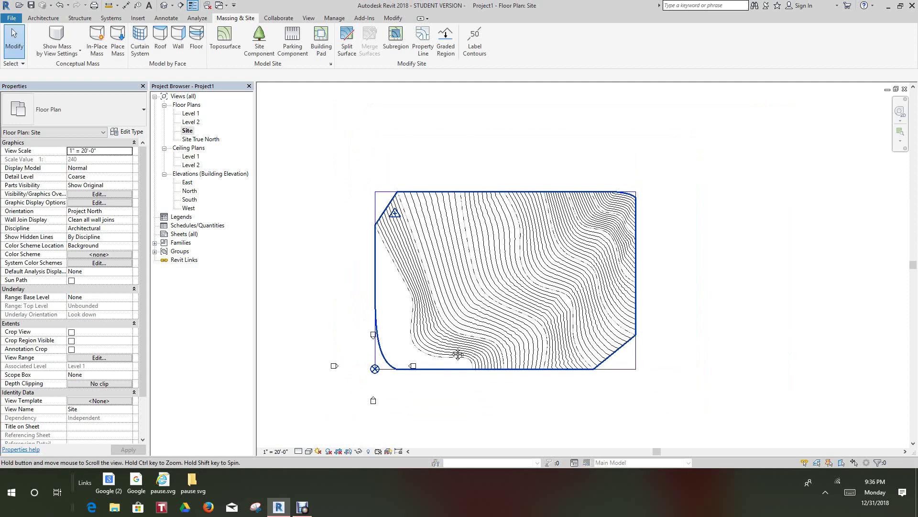
pyautogui.moveTo(458, 347); pyautogui.dragTo(458, 361, button='middle')
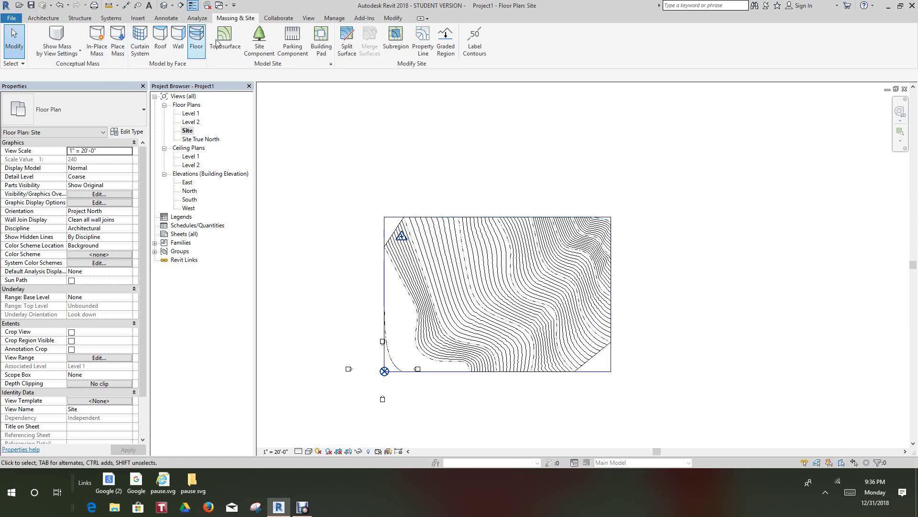
pyautogui.click(308, 19)
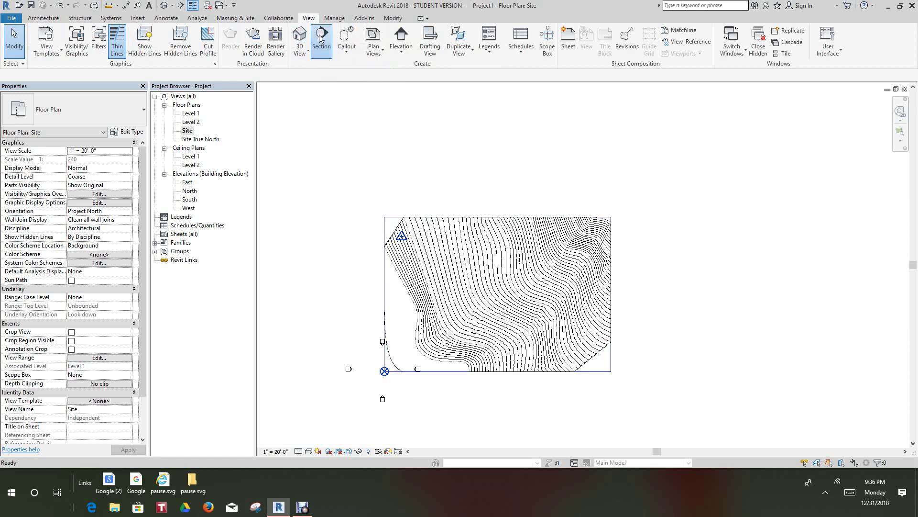
pyautogui.click(320, 38)
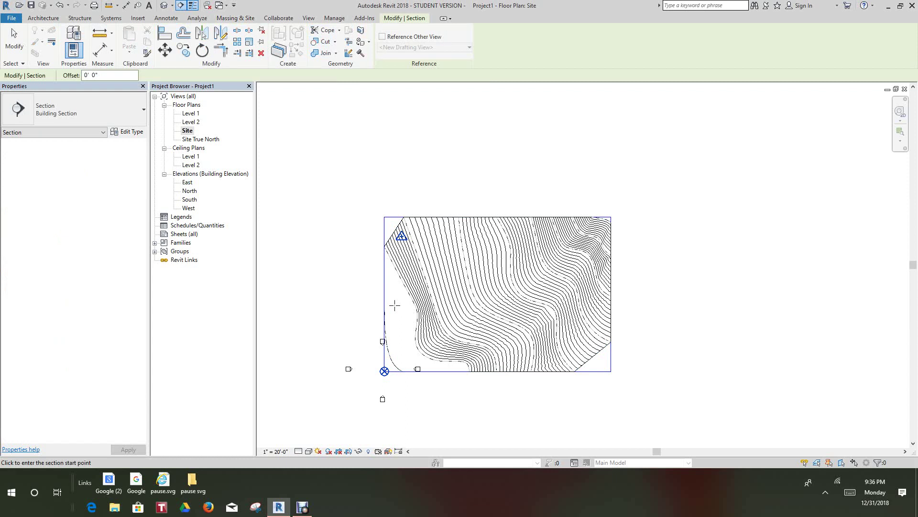
pyautogui.click(369, 299)
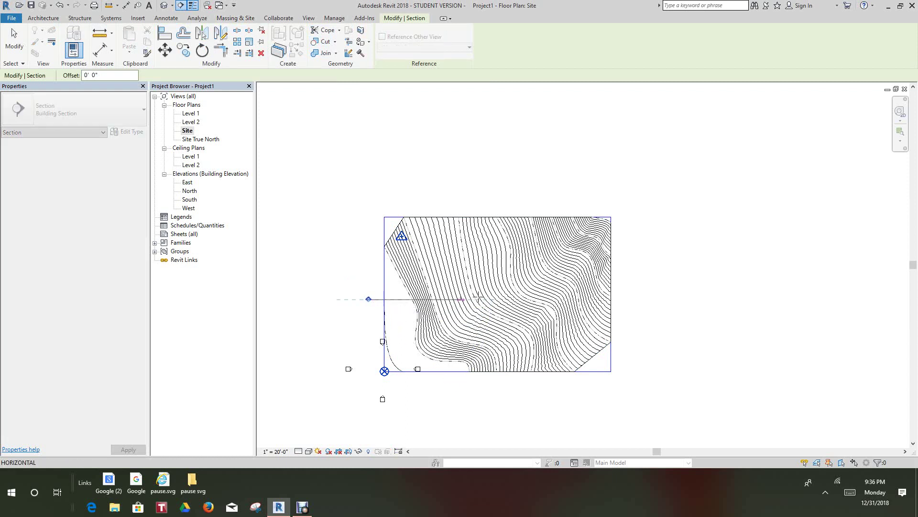
pyautogui.click(629, 301)
pyautogui.press('Escape')
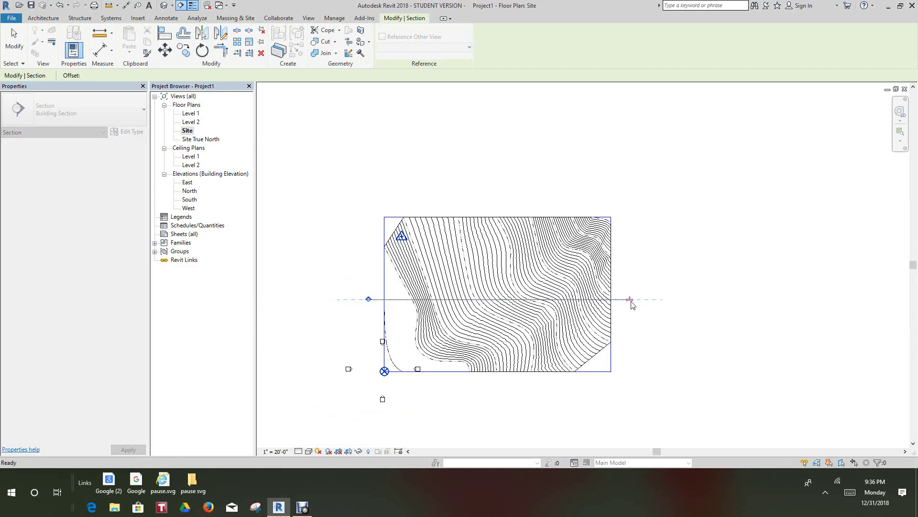
pyautogui.scroll(1, 640, 322)
pyautogui.scroll(-2, 641, 325)
pyautogui.click(652, 332)
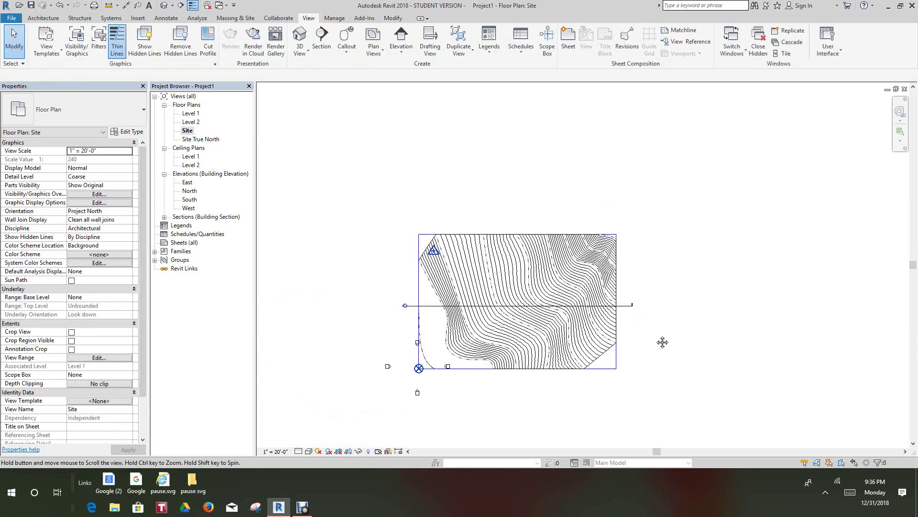
pyautogui.scroll(3, 371, 334)
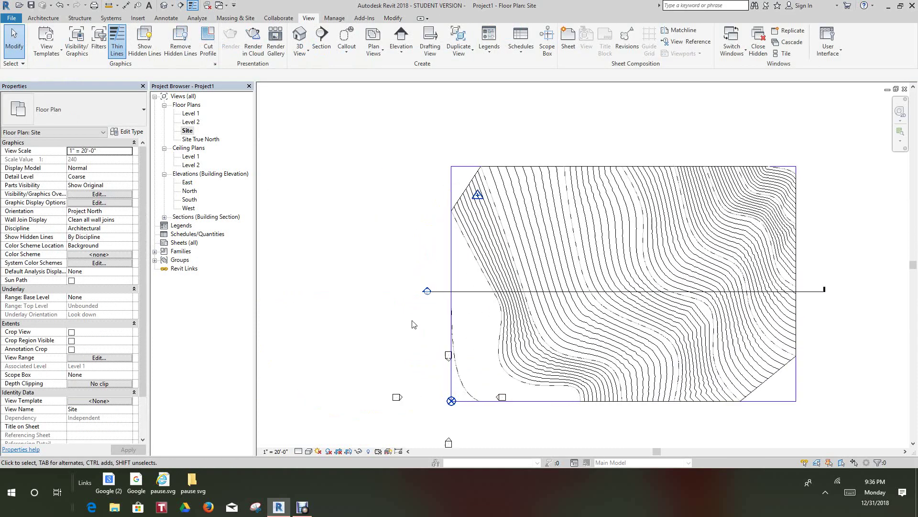
# Open the new section's view from its marker in the site plan and examine the terrain profile and earth fill along its full length
pyautogui.doubleClick(429, 288)
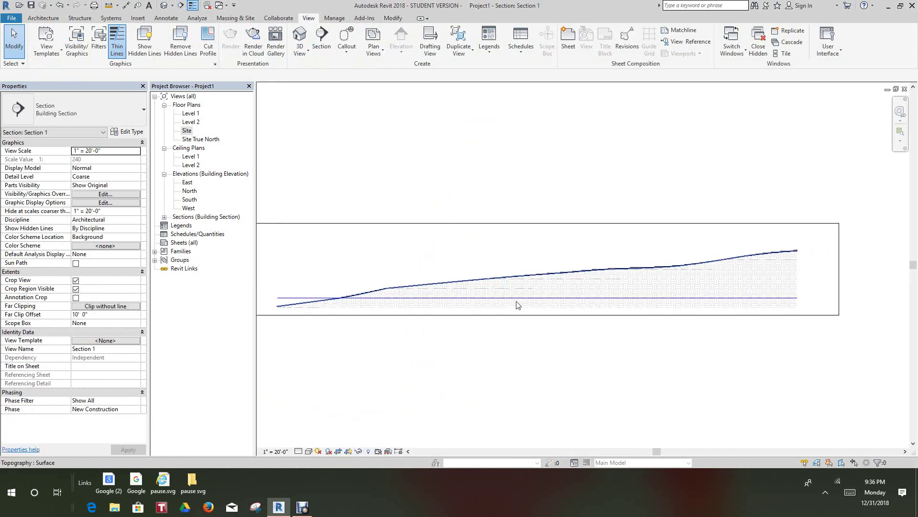
pyautogui.scroll(3, 494, 297)
pyautogui.scroll(2, 484, 228)
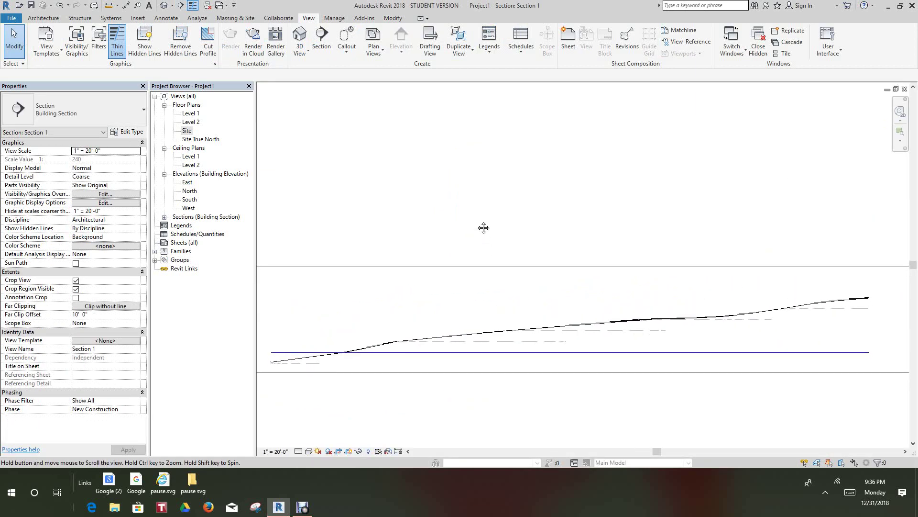
pyautogui.scroll(-5, 541, 410)
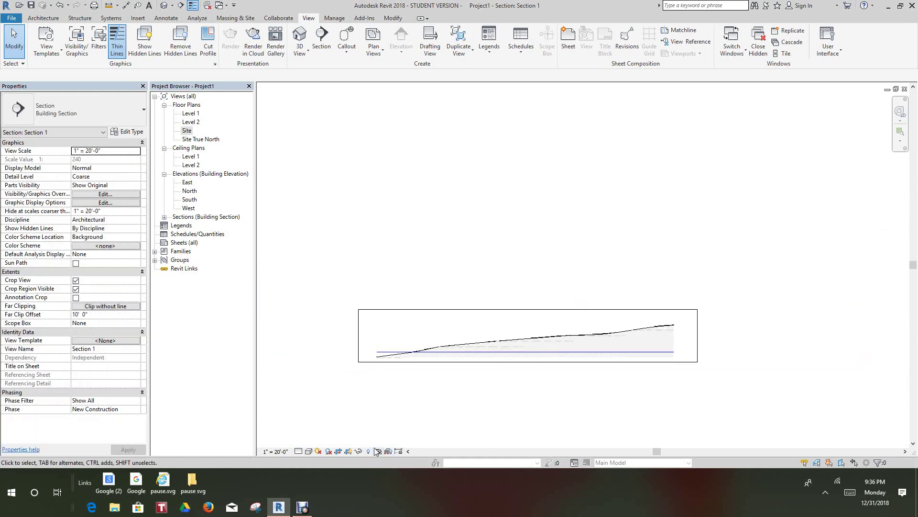
pyautogui.scroll(-1, 402, 435)
pyautogui.scroll(-2, 402, 435)
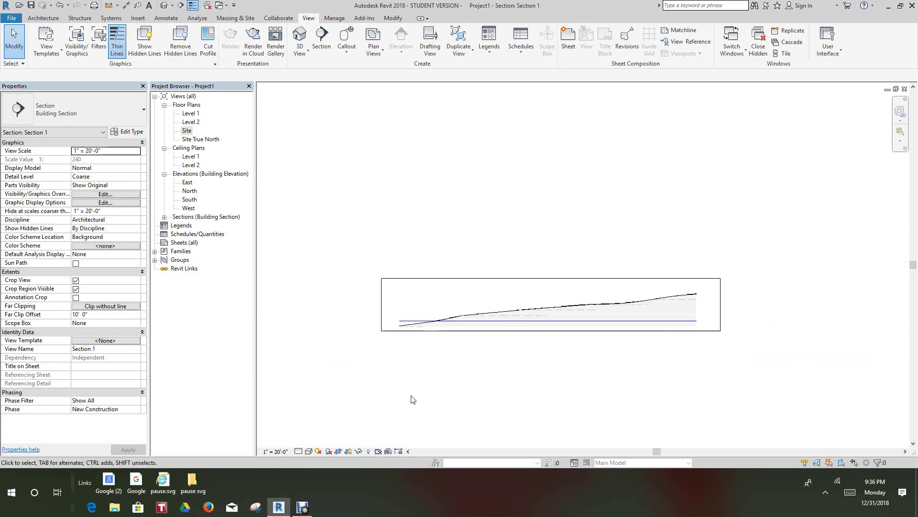
pyautogui.press('z')
pyautogui.press('f')
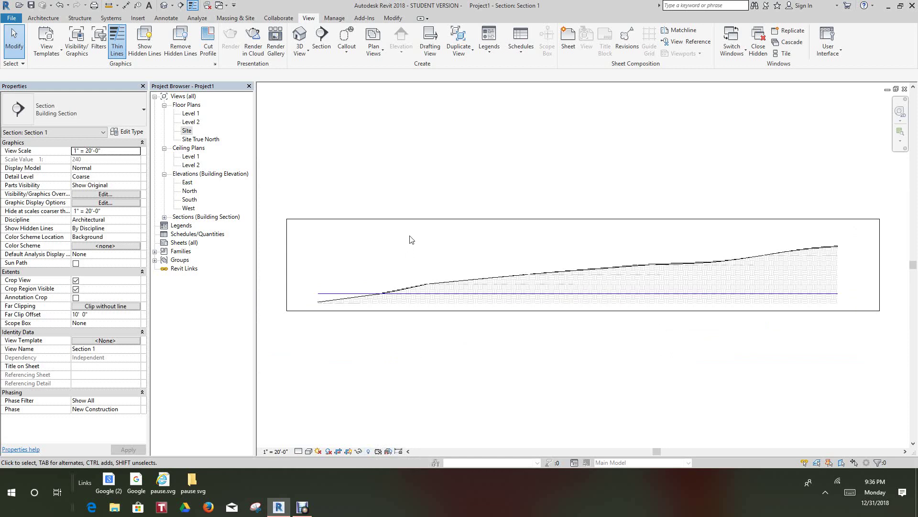
pyautogui.scroll(1, 455, 198)
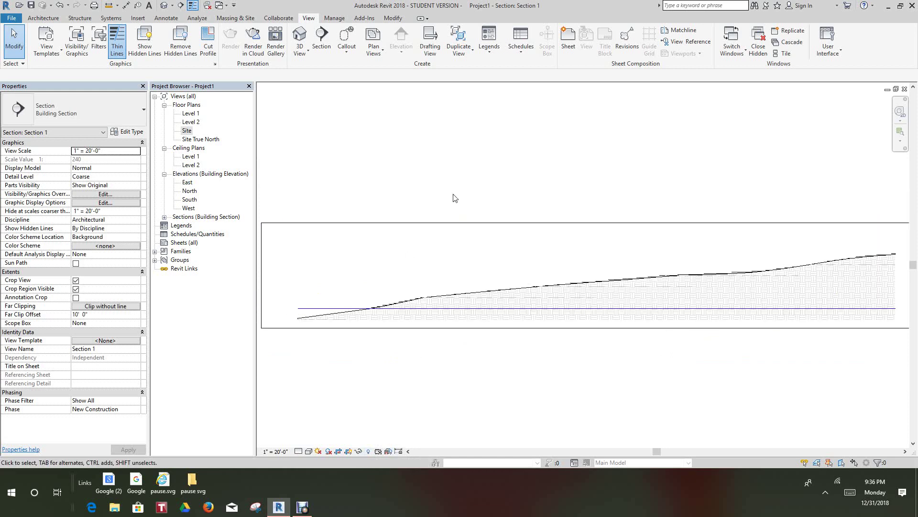
pyautogui.moveTo(454, 198); pyautogui.dragTo(467, 215, button='middle')
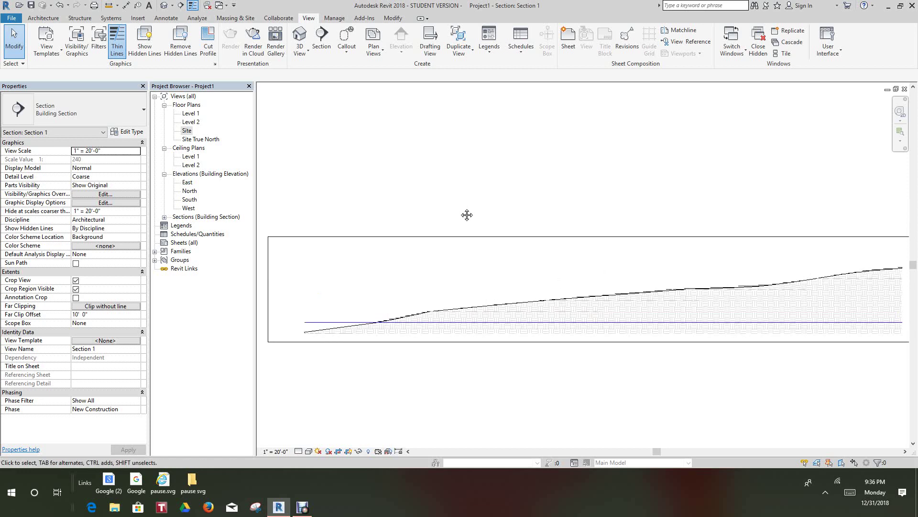